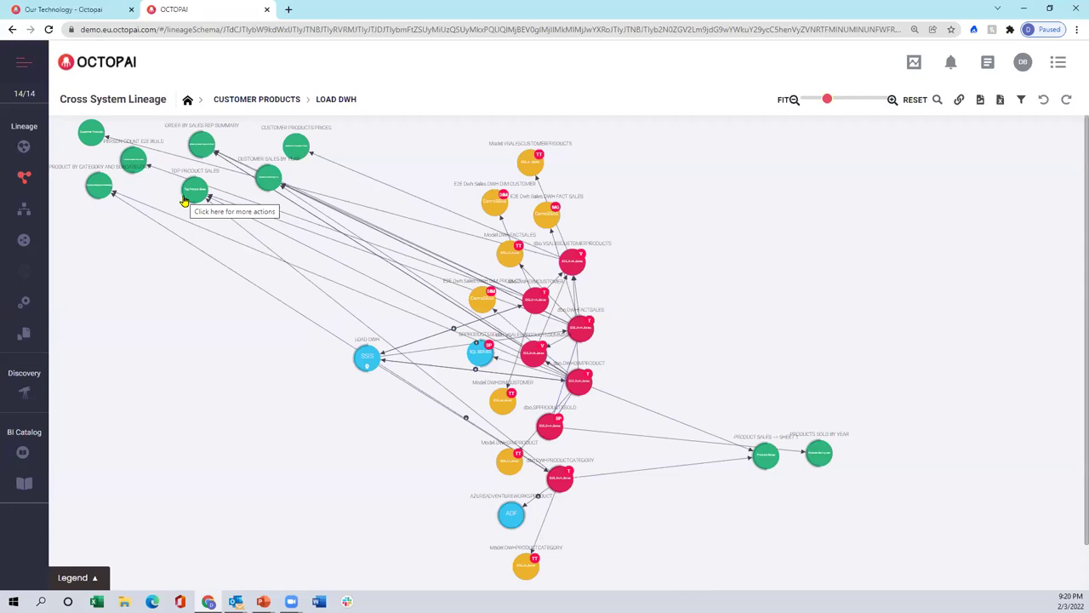
- Reposition the LOAD DWH package in the cross-system map and drill through its inner system lineage to the Load DWH container view
drag(366, 358, 334, 373)
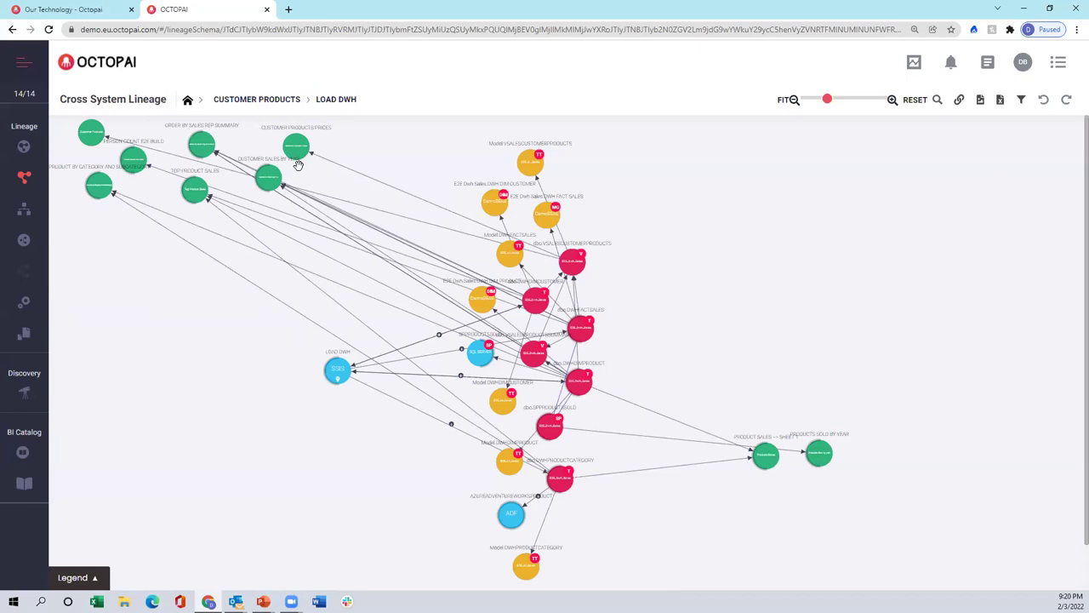
click(337, 372)
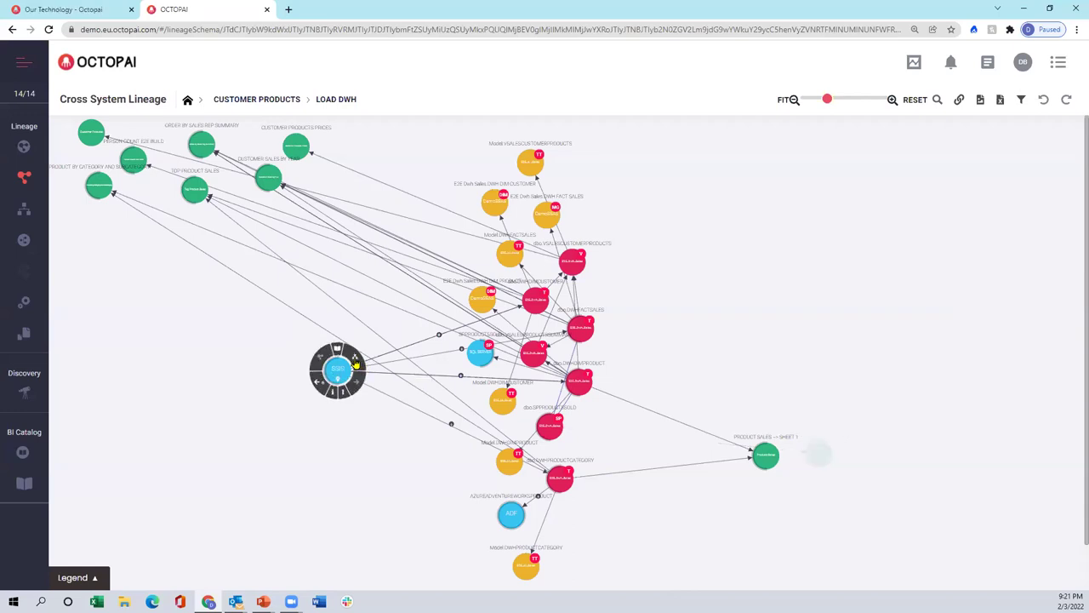
click(355, 362)
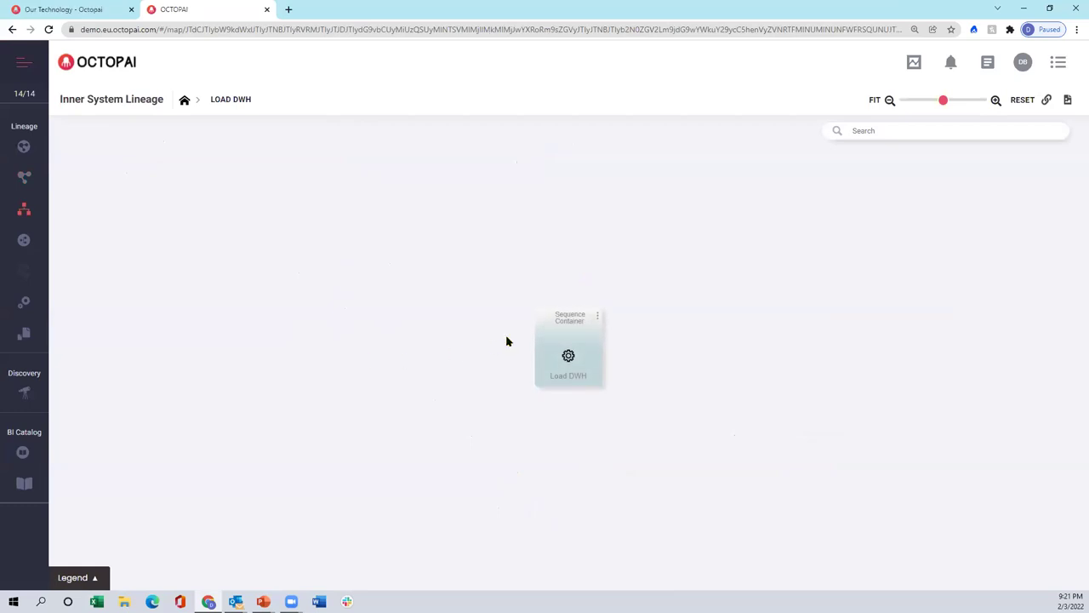
click(598, 317)
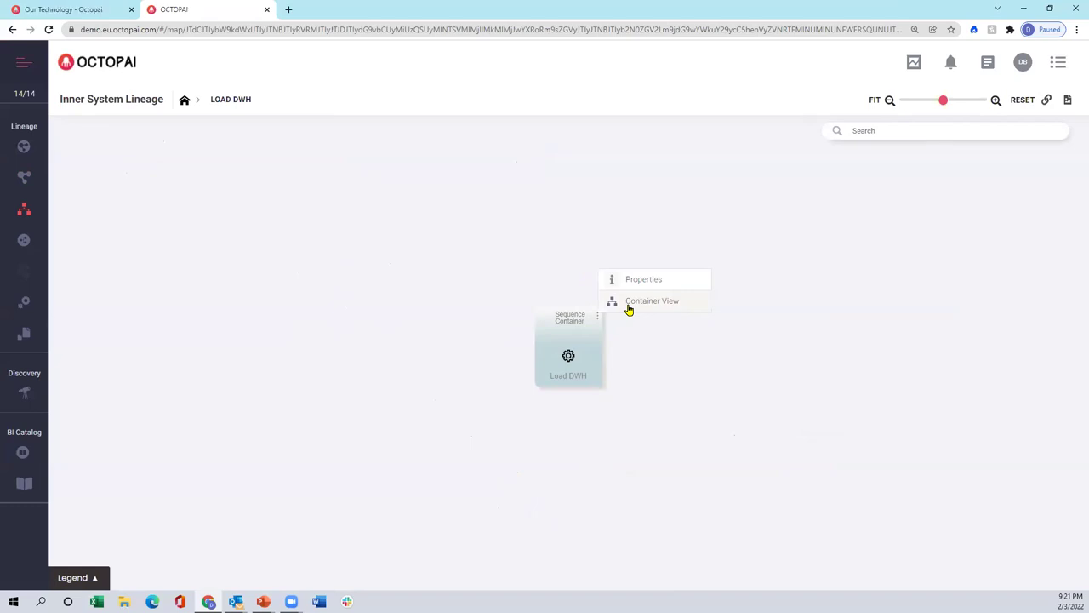
click(629, 308)
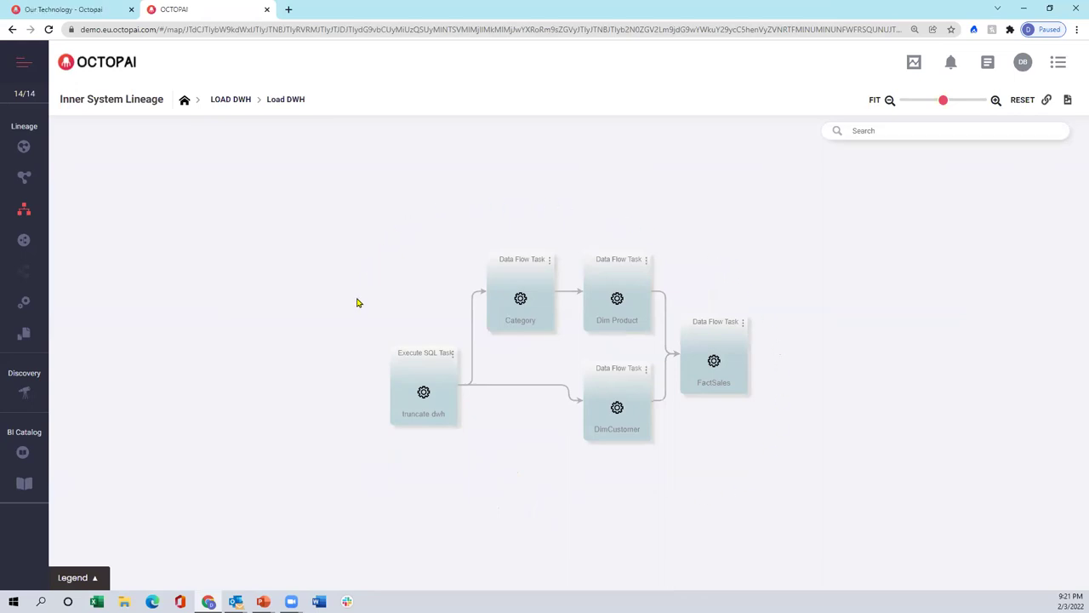
- Open the FactSales data flow map and trace the UnitPrice and CustomerID columns from the STGFACTSALES source table
click(743, 324)
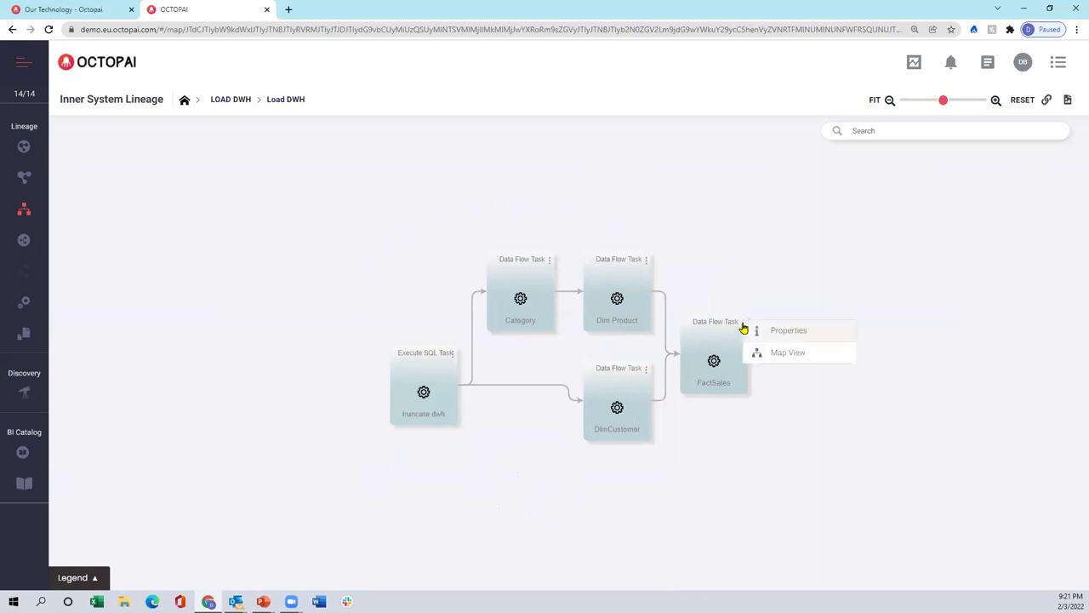
click(776, 355)
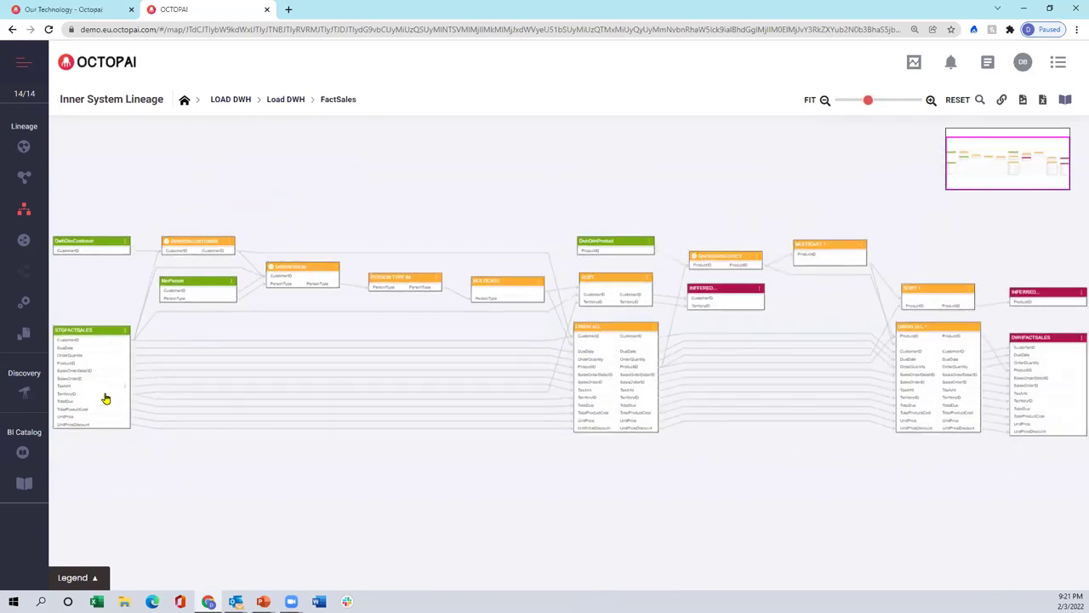
click(92, 421)
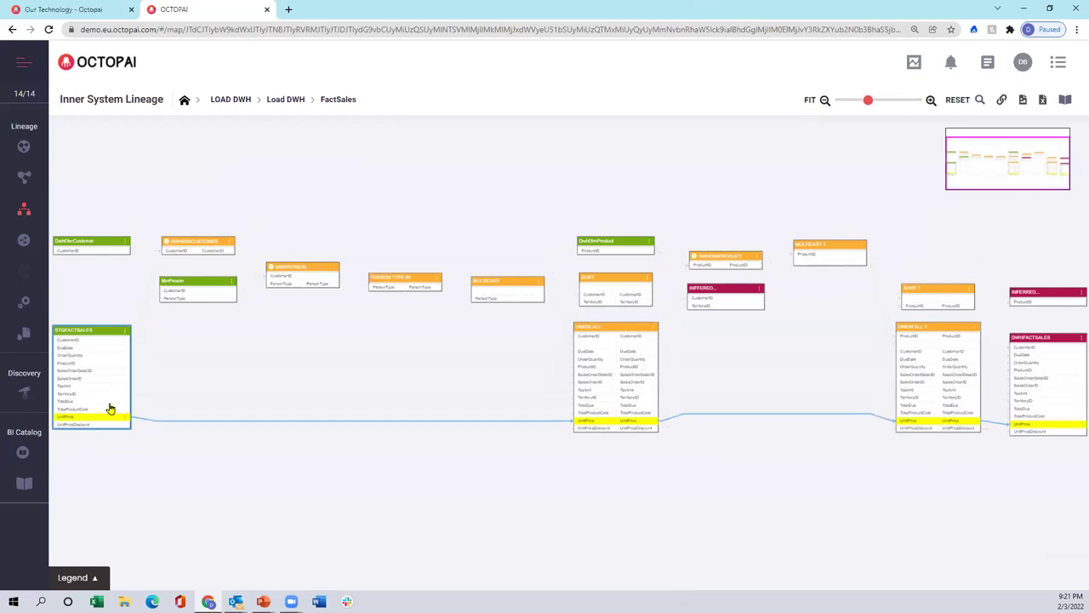
click(77, 341)
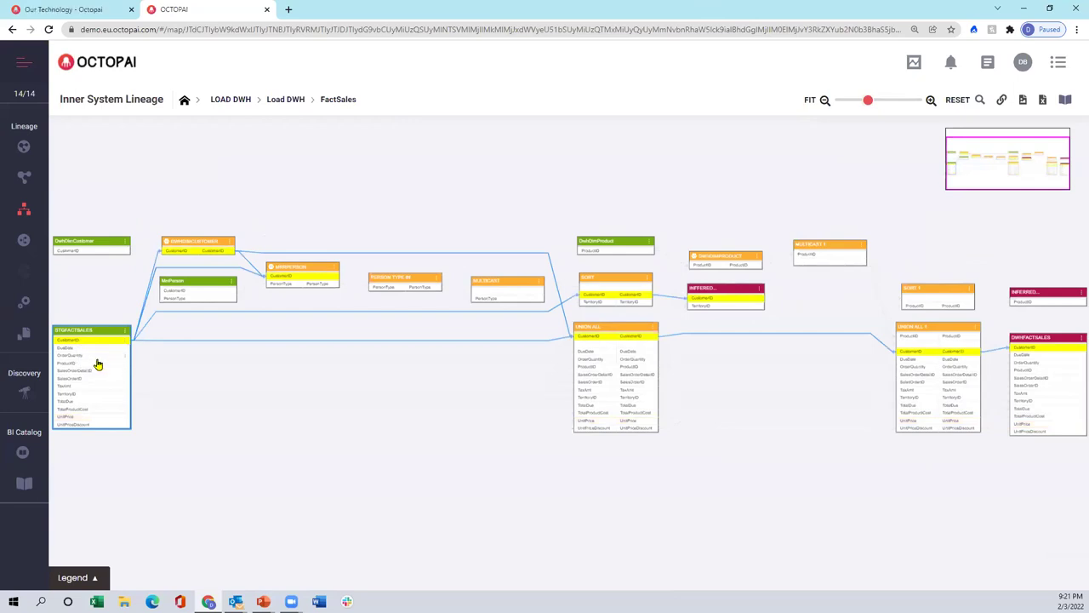
scroll(97, 365, down, 1)
scroll(98, 365, down, 1)
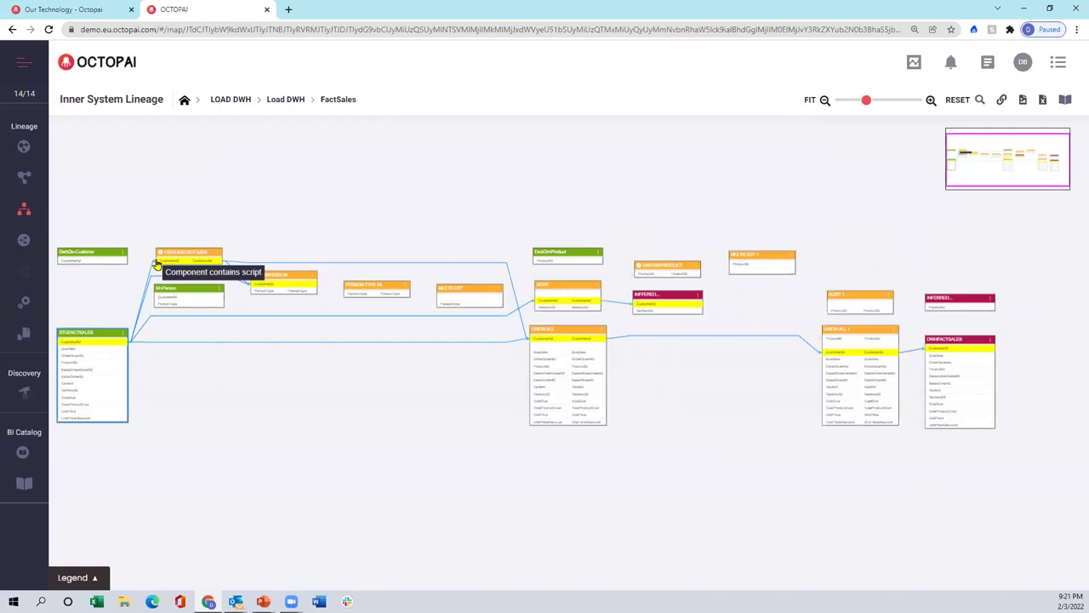
- Check the map's colour legend and inspect the SQL script in the DWHDIMCUSTOMER component's properties
click(96, 580)
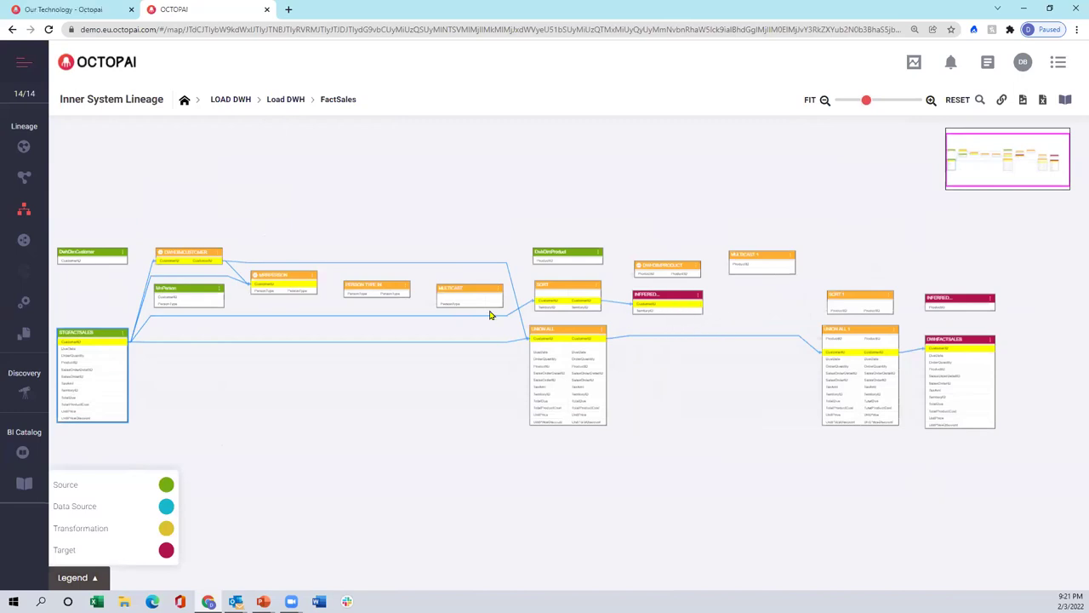
click(160, 256)
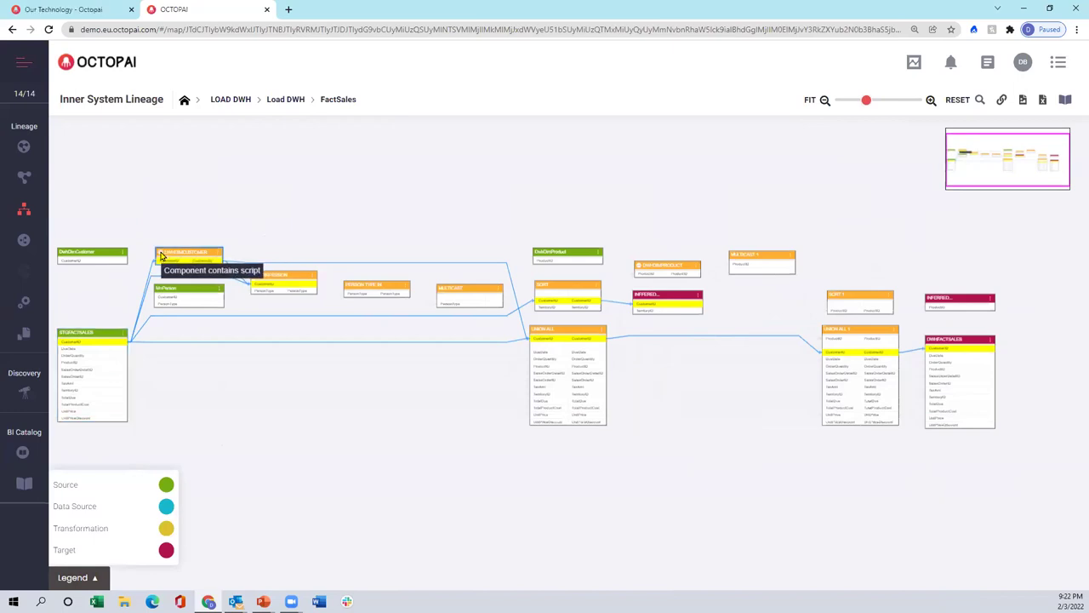
drag(935, 310, 1073, 314)
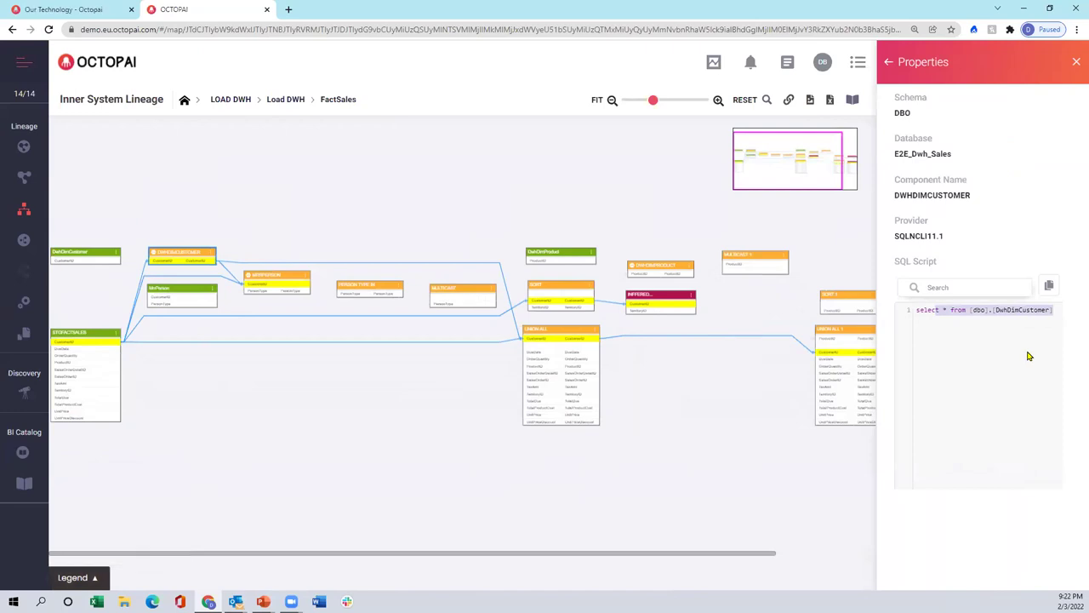
click(1076, 64)
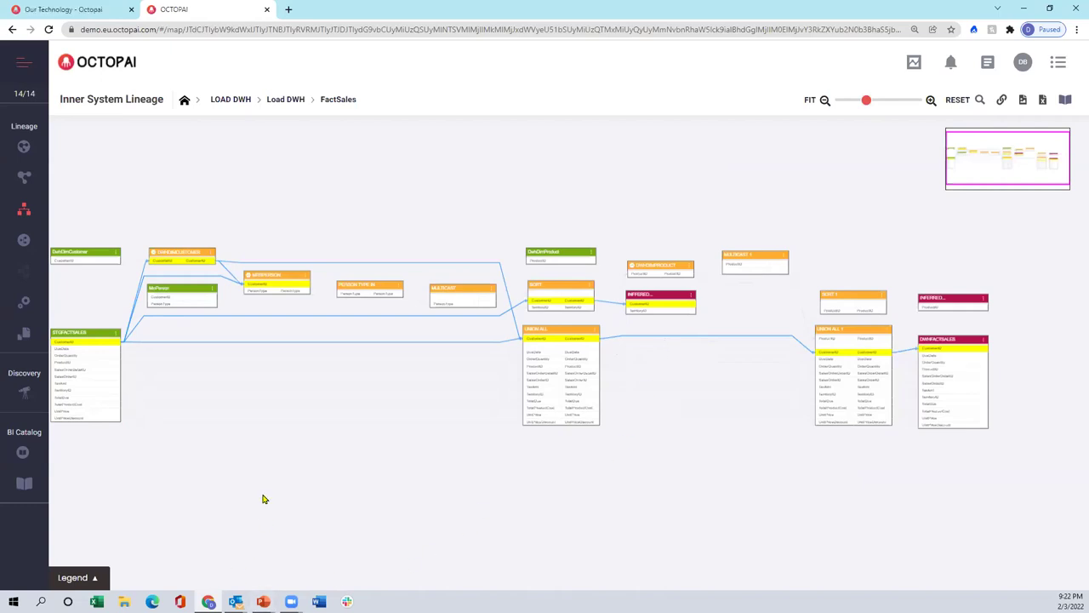
- Drill backward from STGFACTSALES into the POPULATE STGFACTPURCHASING task of the LOAD STG package
click(118, 334)
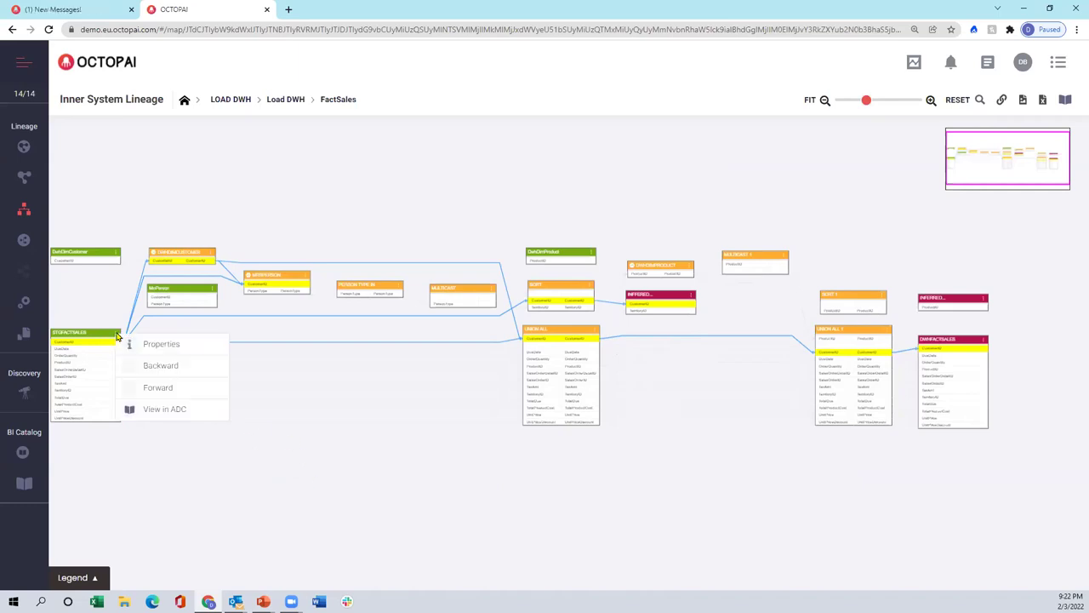
click(157, 366)
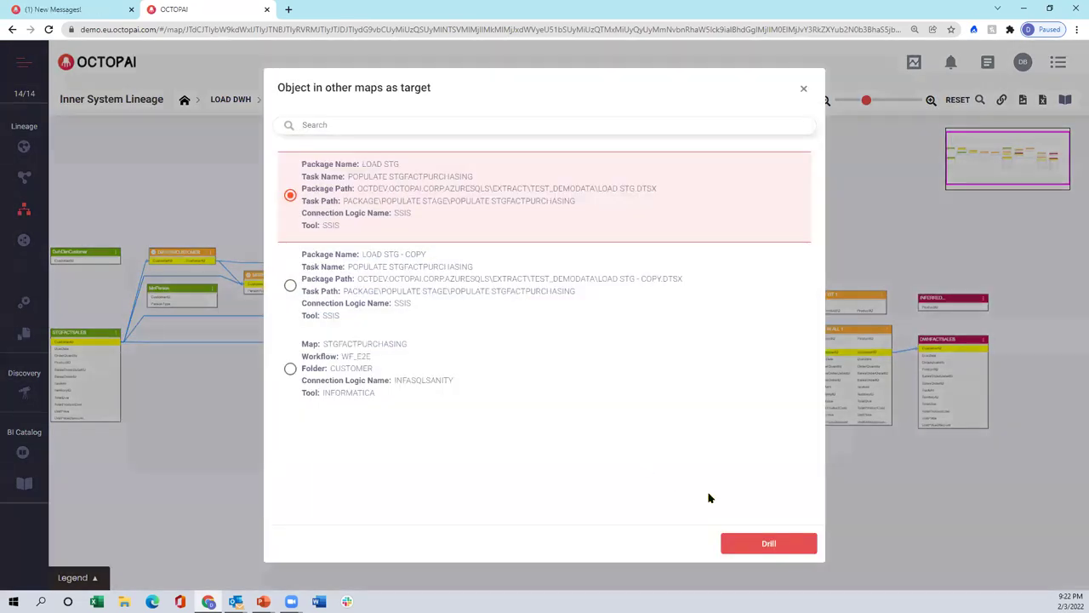
click(757, 546)
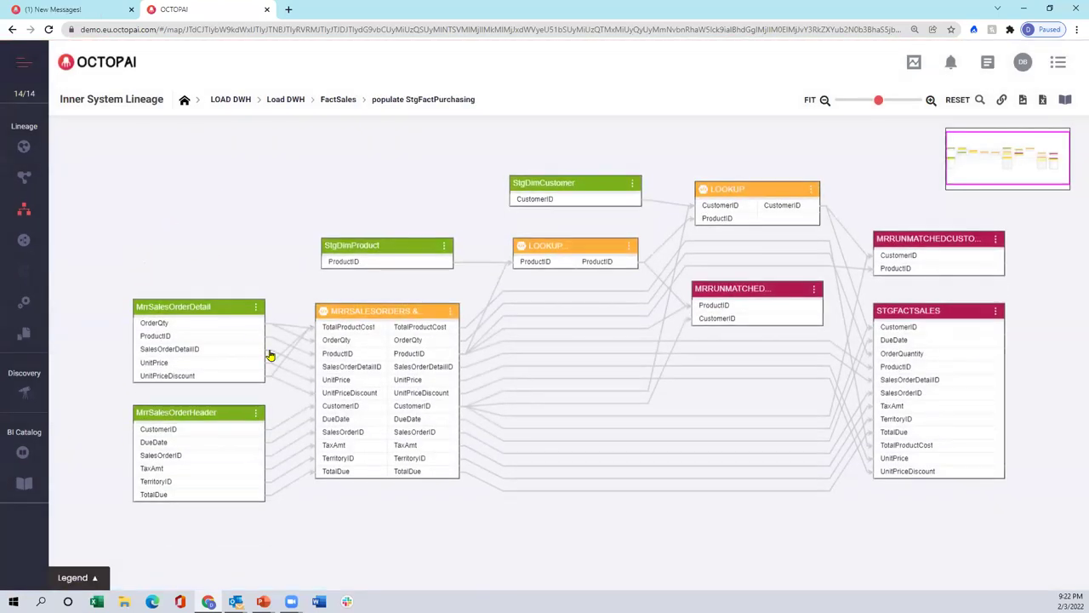
scroll(269, 354, down, 1)
scroll(269, 354, down, 1)
scroll(271, 354, up, 1)
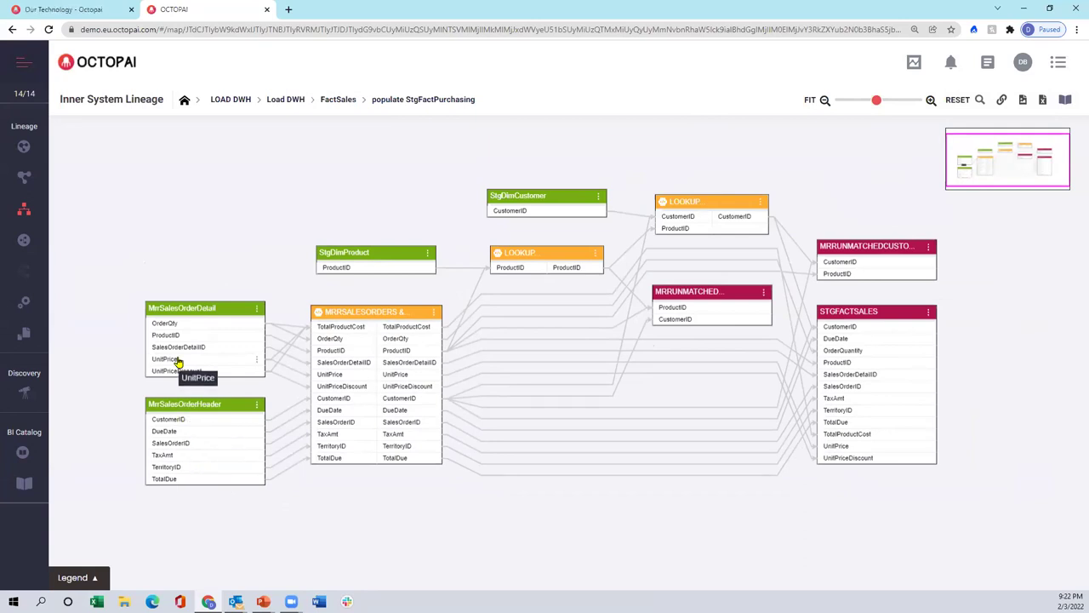
- Trace UnitPrice from the MrrSalesOrderDetail table and open its E2E column lineage
click(240, 361)
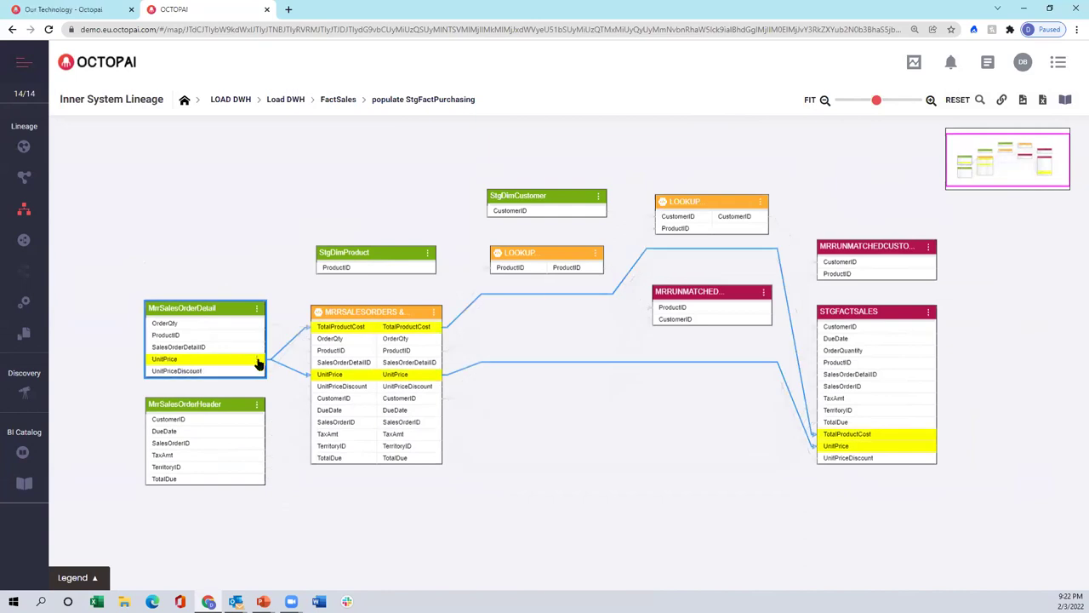
click(256, 361)
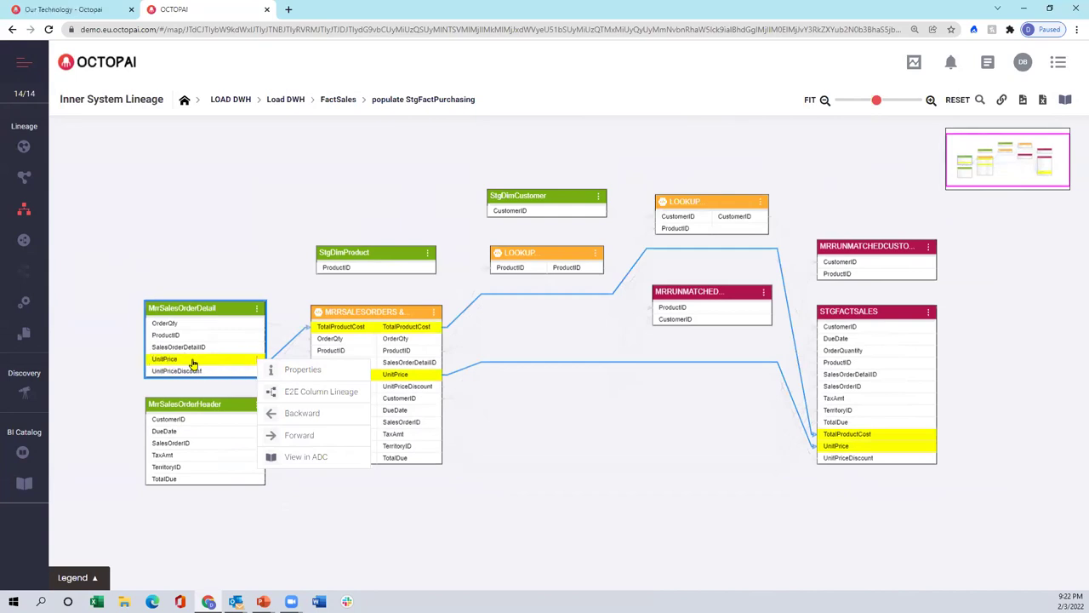
click(306, 393)
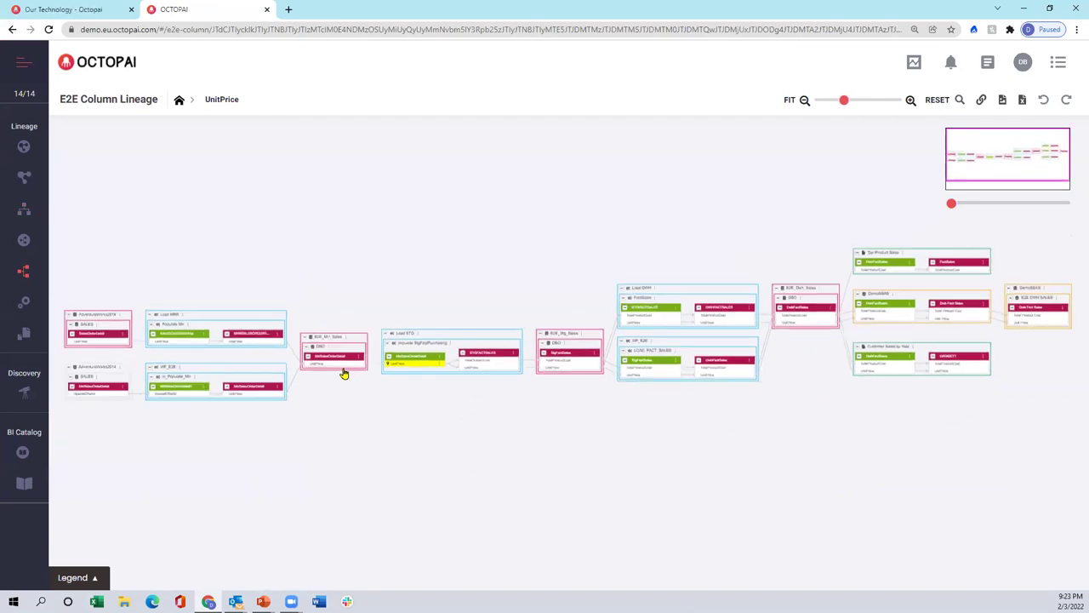
- Trace the column of the lower AdventureWorks2014 source table, collapse the lineage detail by level, and restore full column detail
click(84, 397)
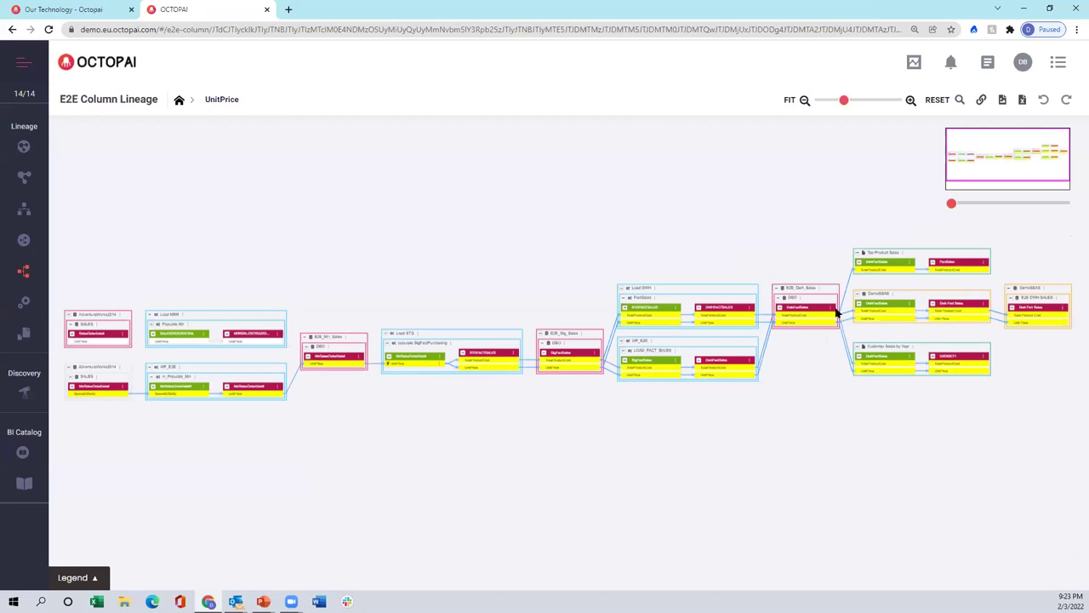
click(979, 204)
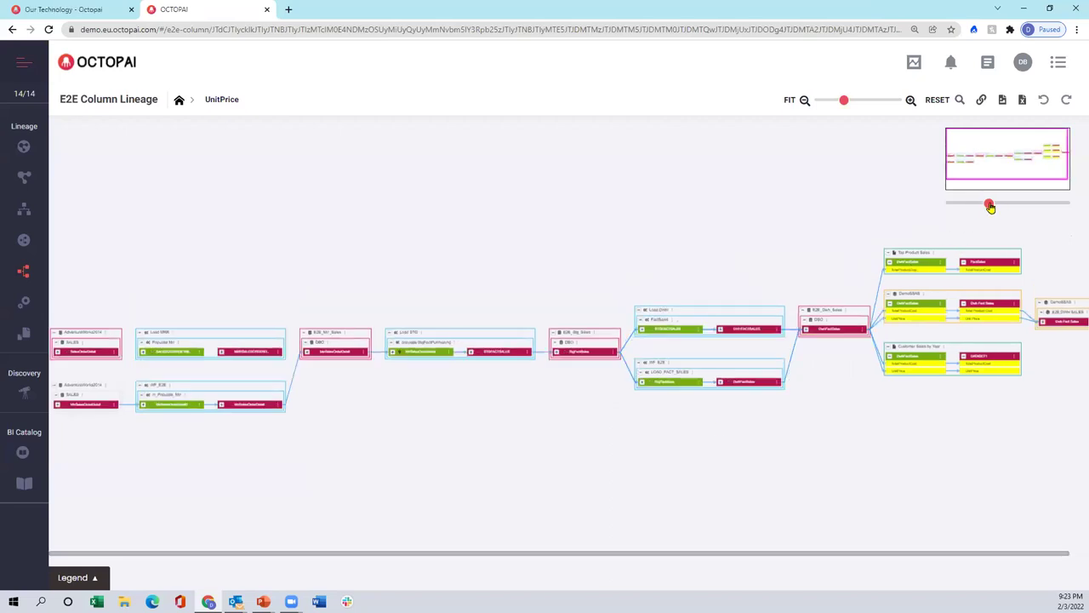
click(1042, 205)
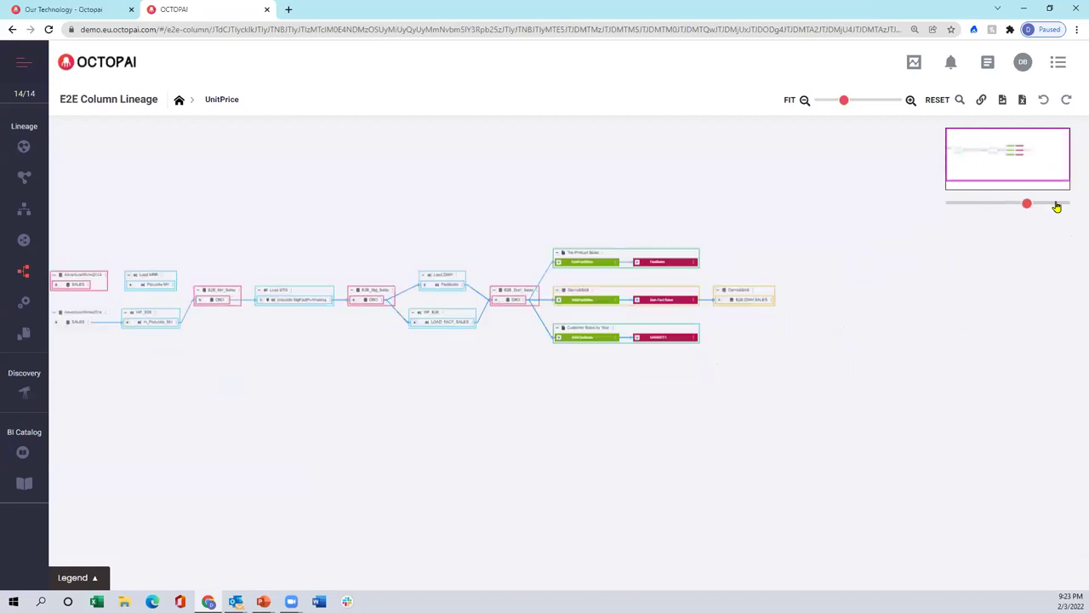
click(1056, 204)
click(947, 205)
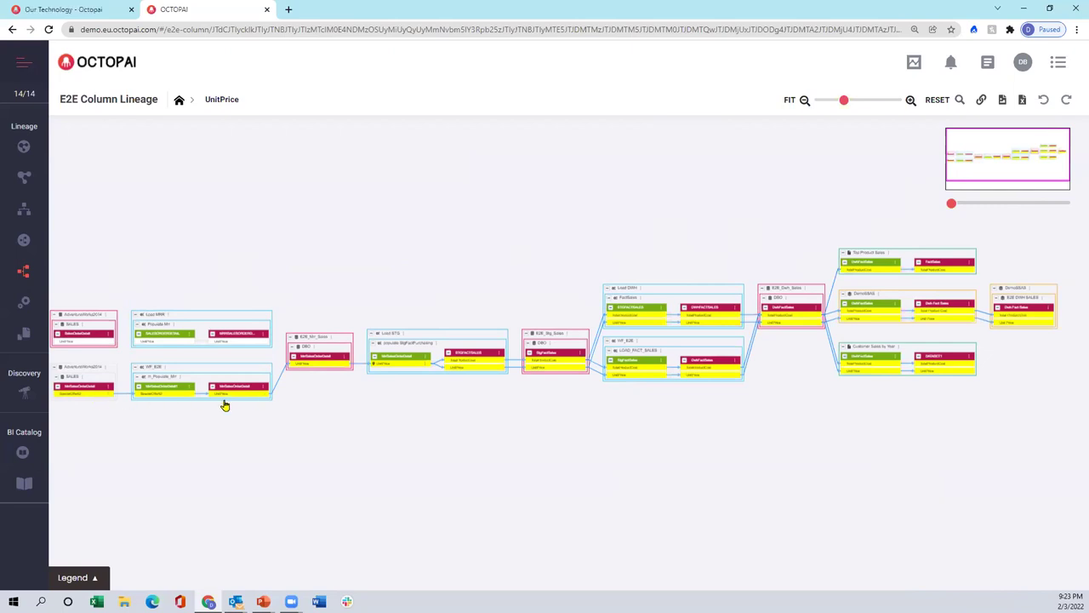
- View the StgFactSales UnitPrice column in the Automated Data Catalog and open the Power BI TaxAmountSum asset
right_click(583, 372)
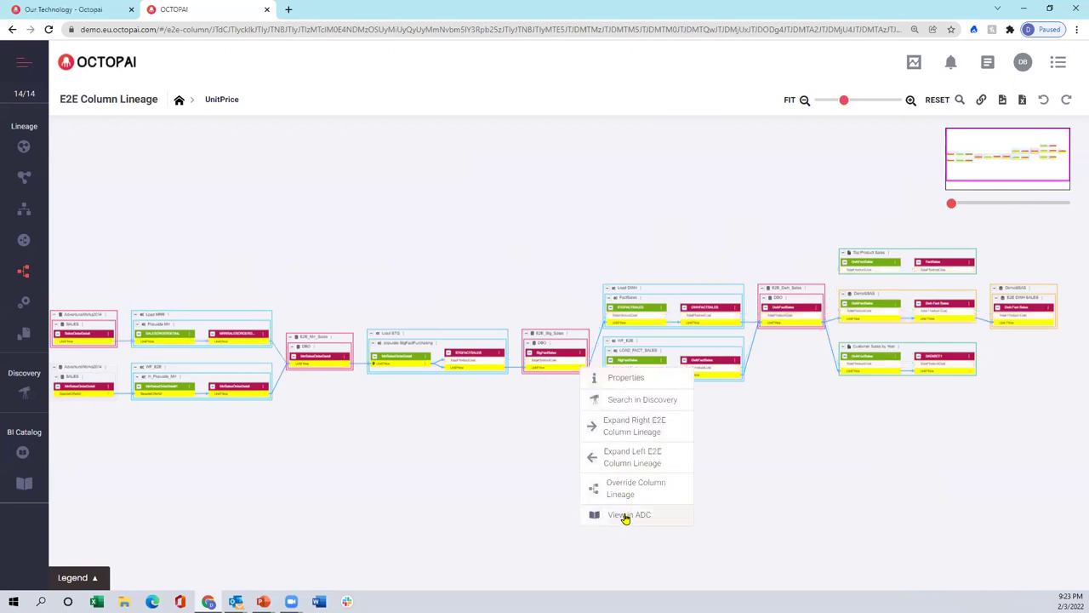
click(625, 515)
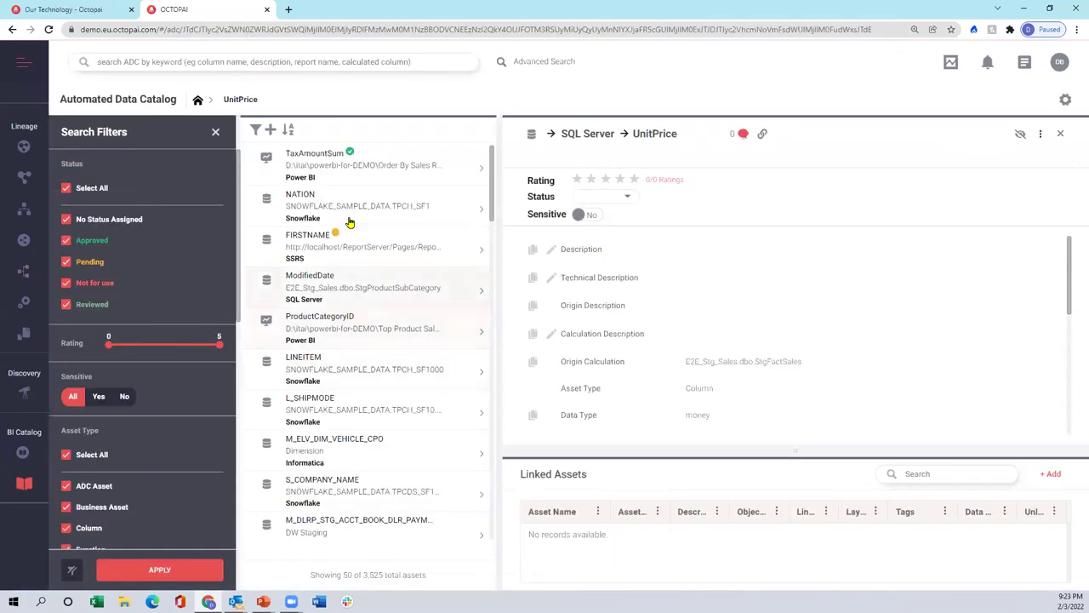
click(332, 163)
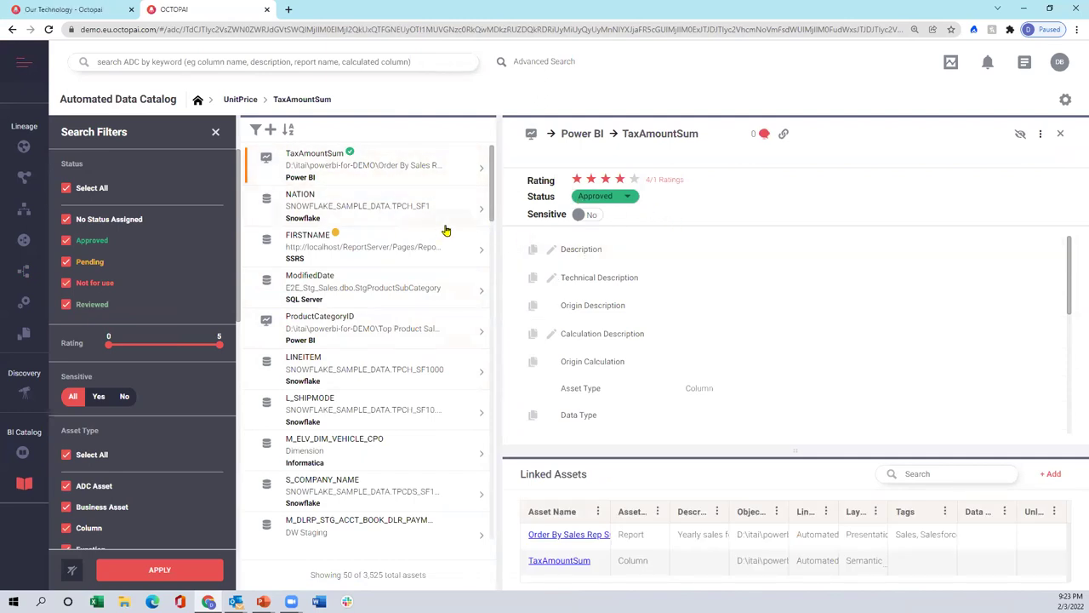
- Open the approved SQL Server UnitPrice asset further down the catalog list and review its descriptions, data steward and tags
scroll(489, 216, down, 1)
drag(489, 216, 495, 472)
click(324, 350)
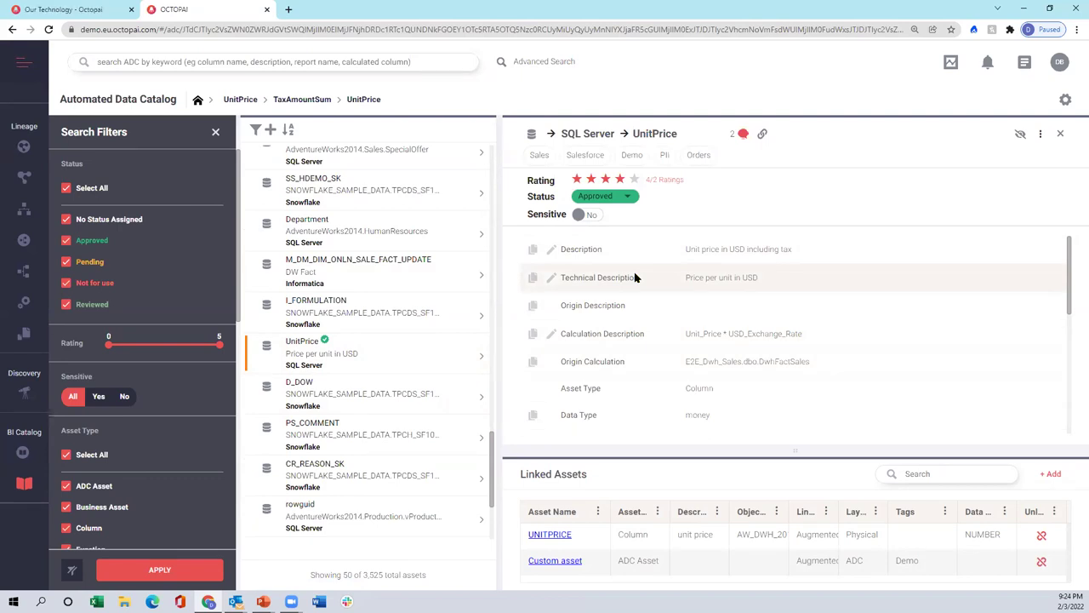
scroll(635, 283, down, 5)
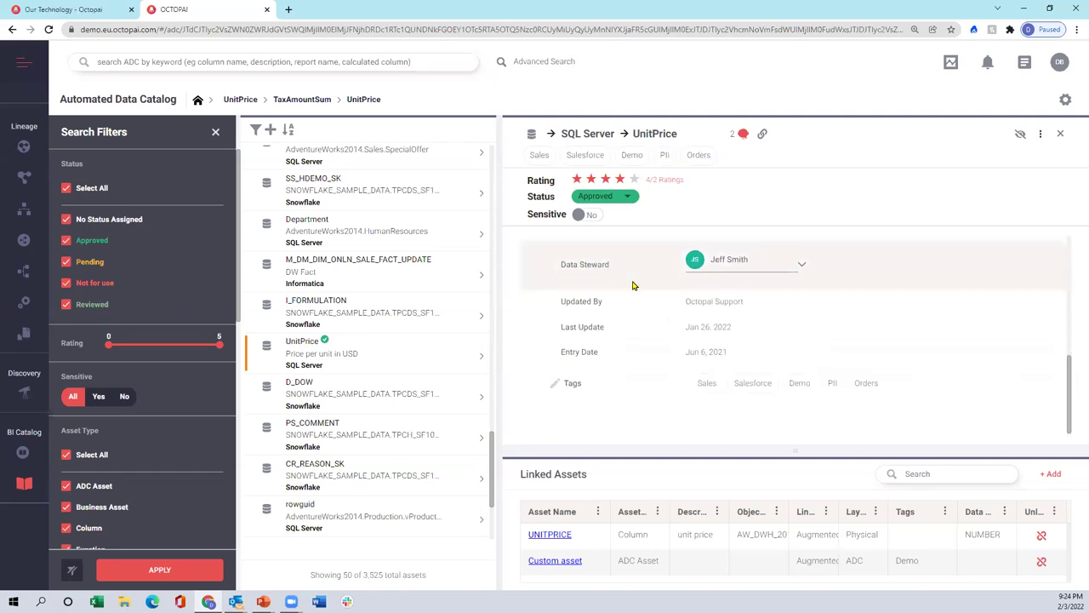
- Try to go back from the UnitPrice asset in the data catalog to the previously viewed lineage page
click(10, 29)
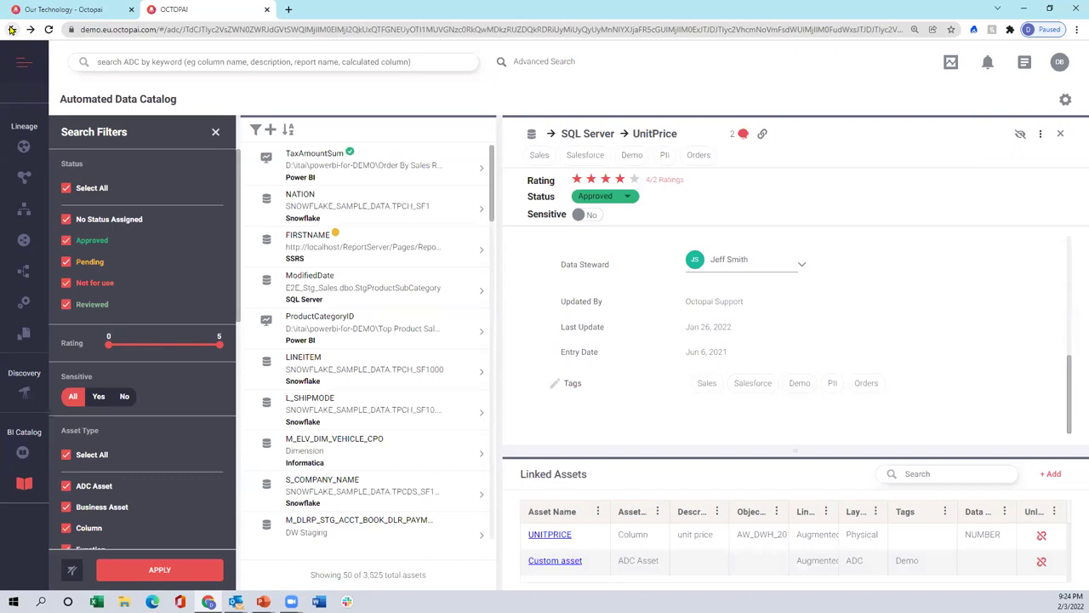
click(11, 30)
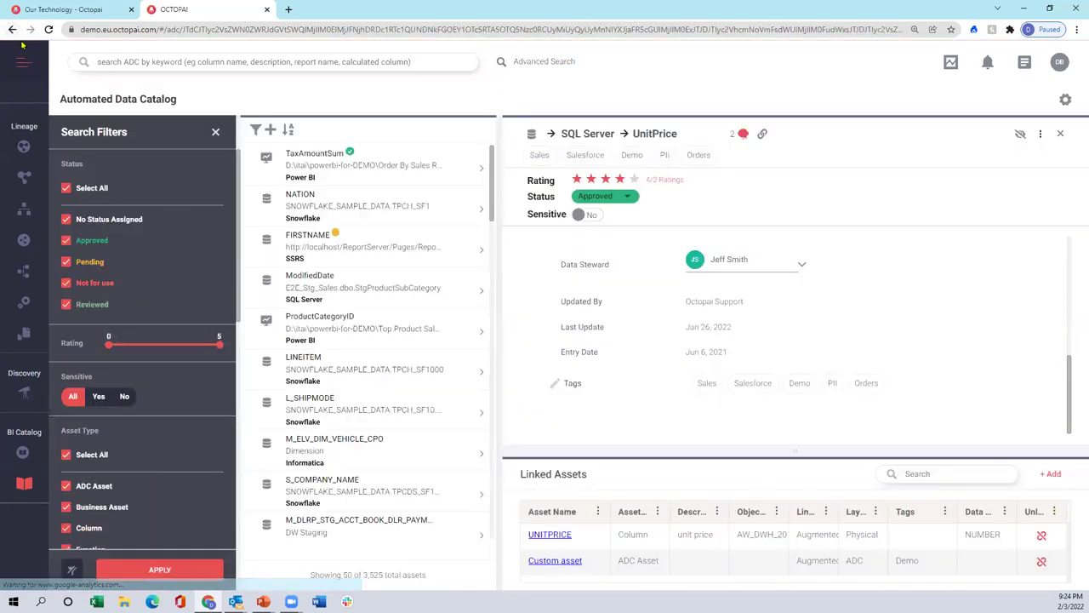
click(12, 30)
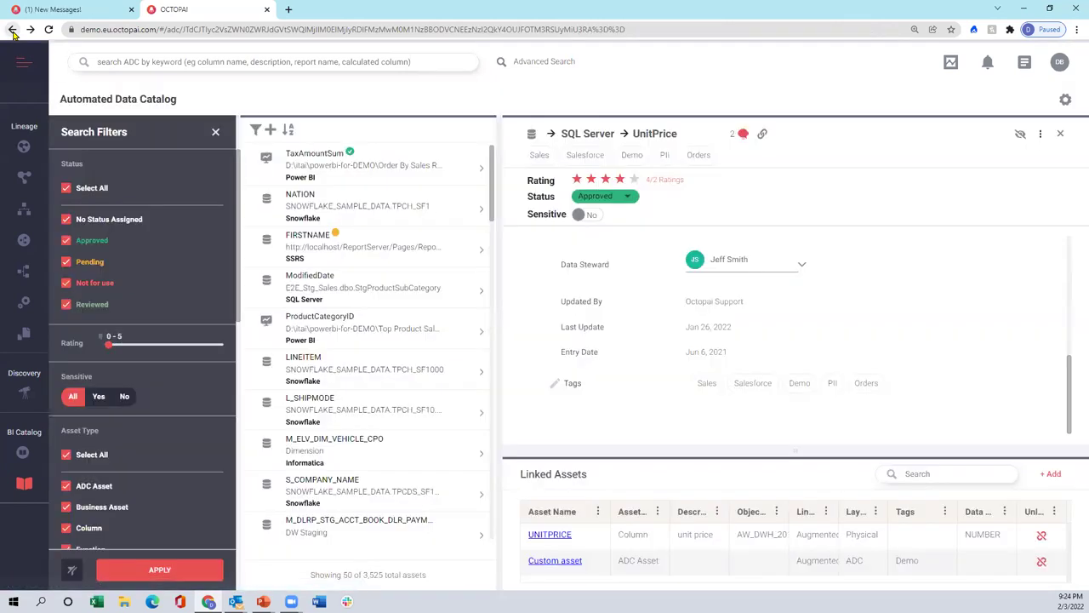
click(12, 30)
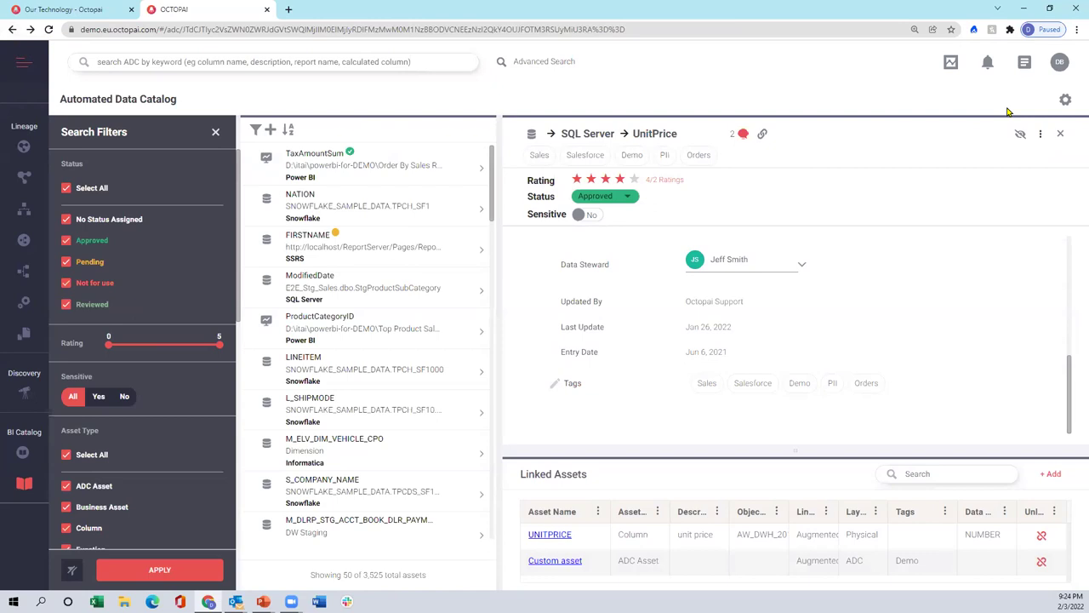
- Open the UnitPrice asset's End to End Column Lineage and search Discovery for the UnitPrice column of the lower MrrSalesOrderDetail target
click(1042, 136)
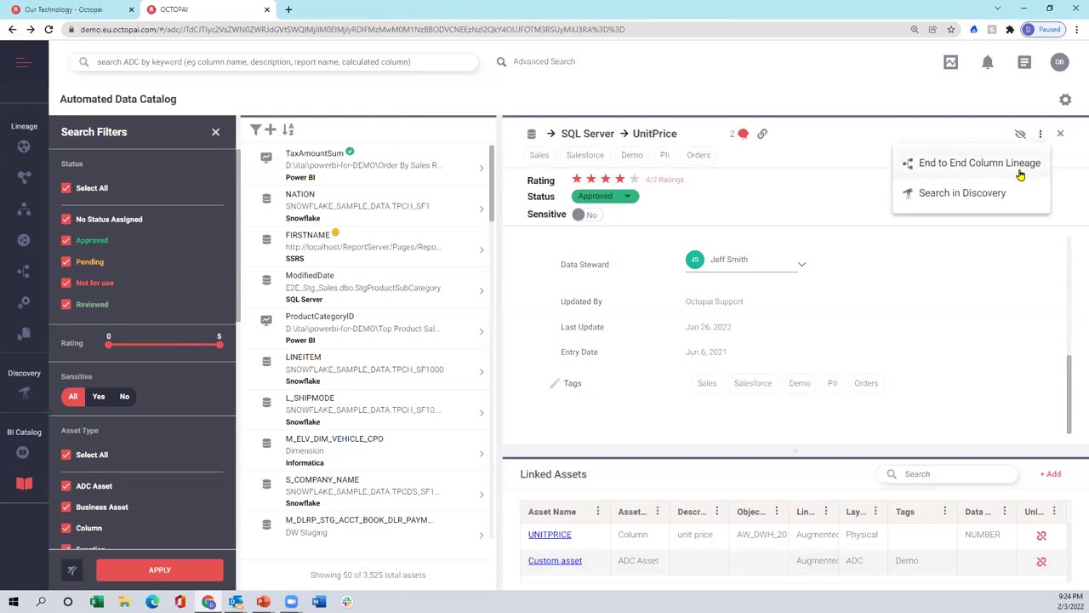
click(968, 163)
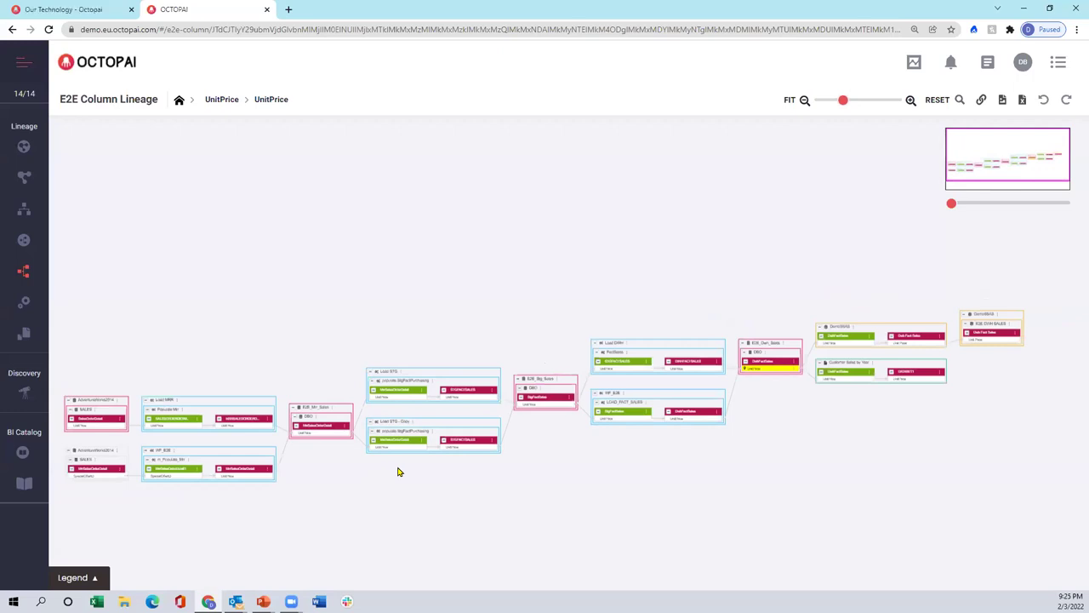
click(267, 475)
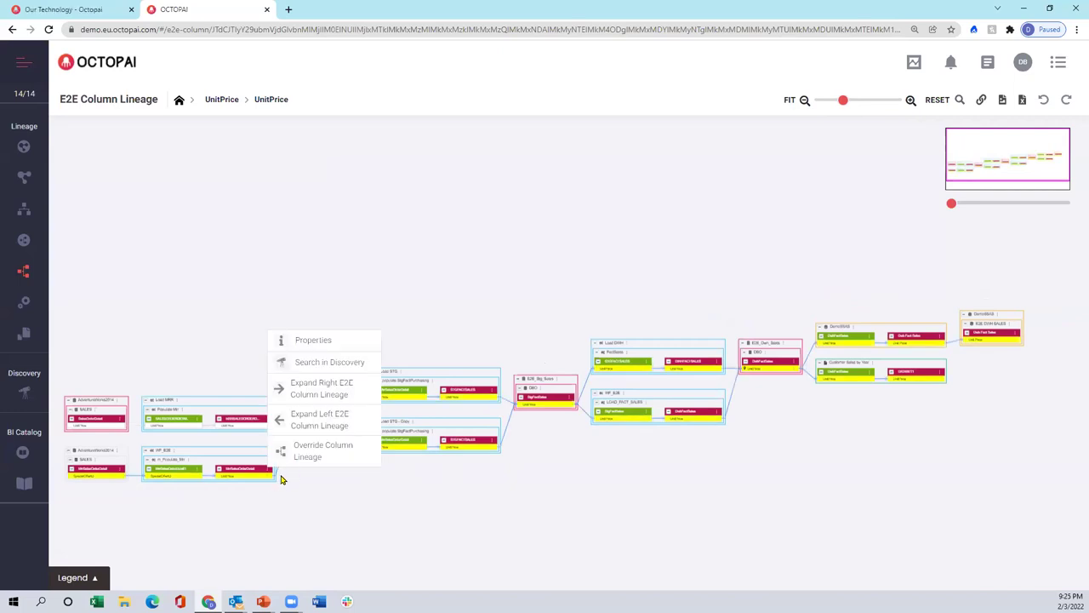
click(316, 364)
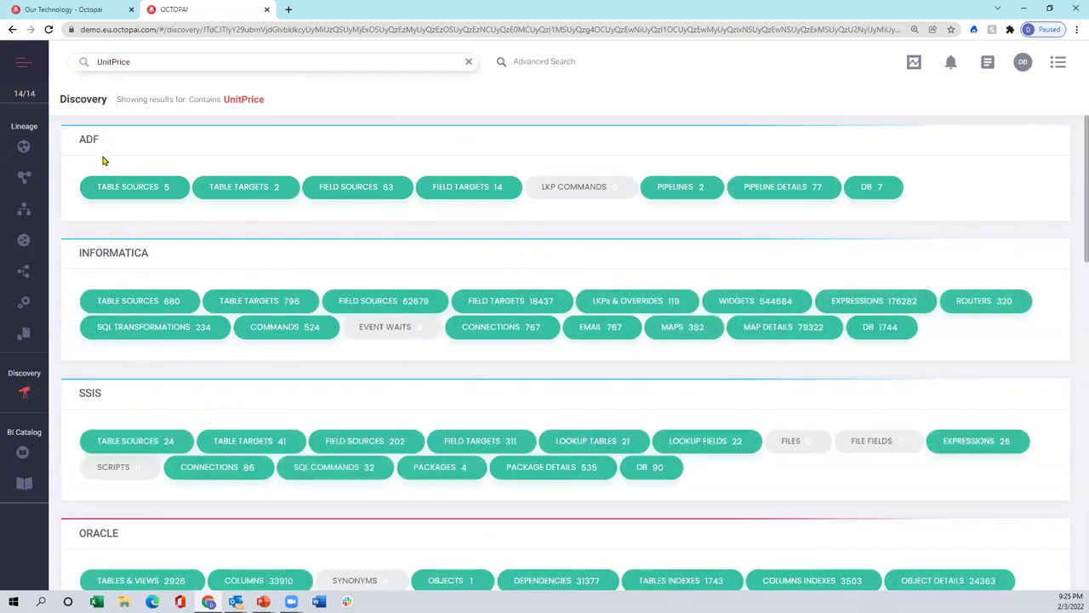
- Examine the UnitPrice Discovery results for every connected system, from ADF and Informatica through SSRS and Tableau
scroll(102, 161, down, 1)
scroll(102, 161, up, 1)
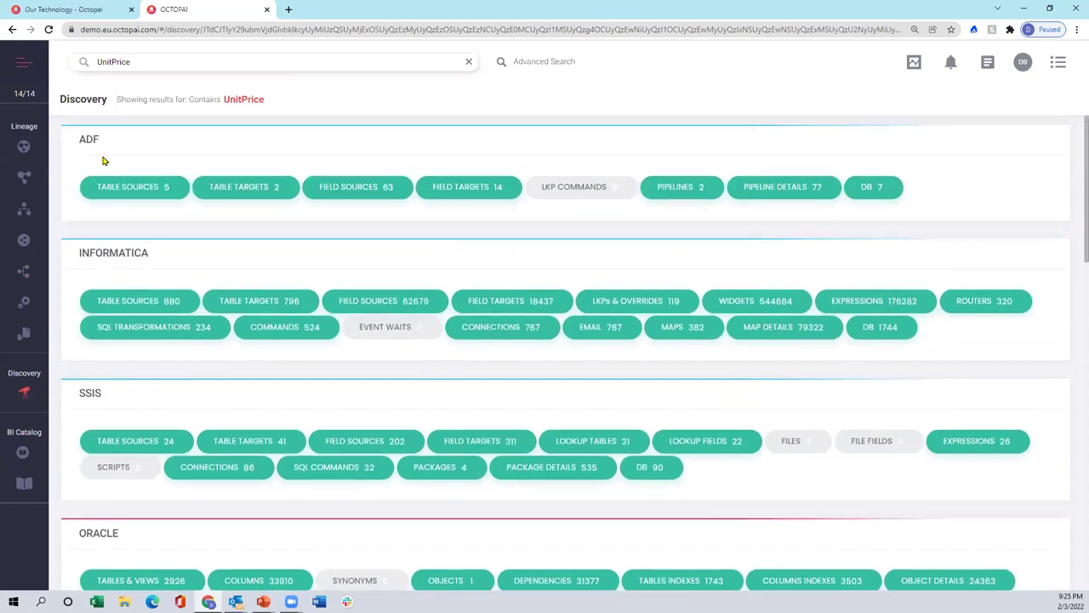
scroll(102, 161, down, 3)
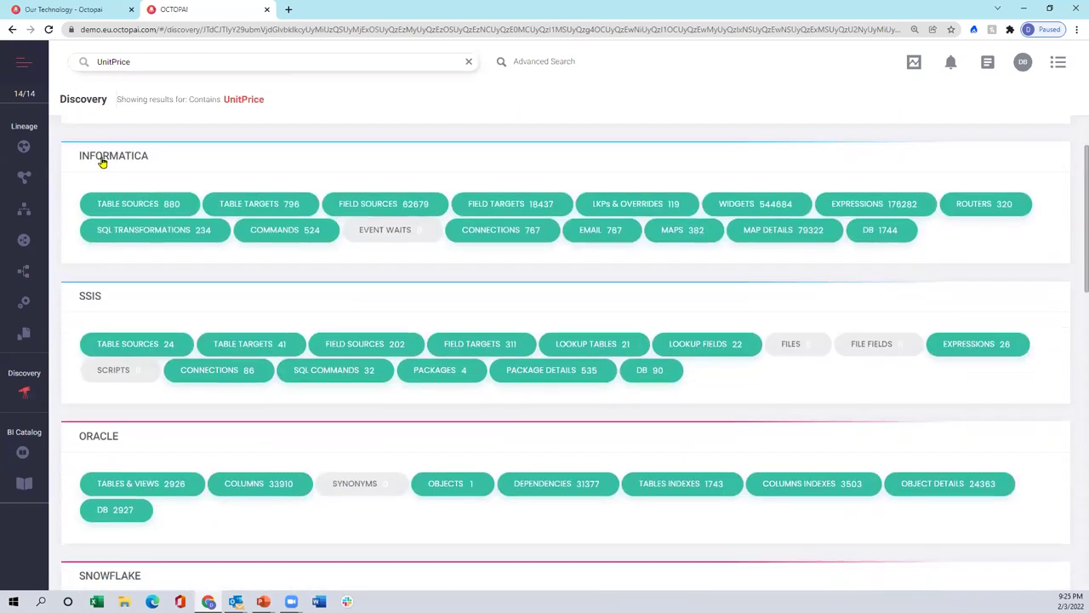
scroll(132, 269, down, 2)
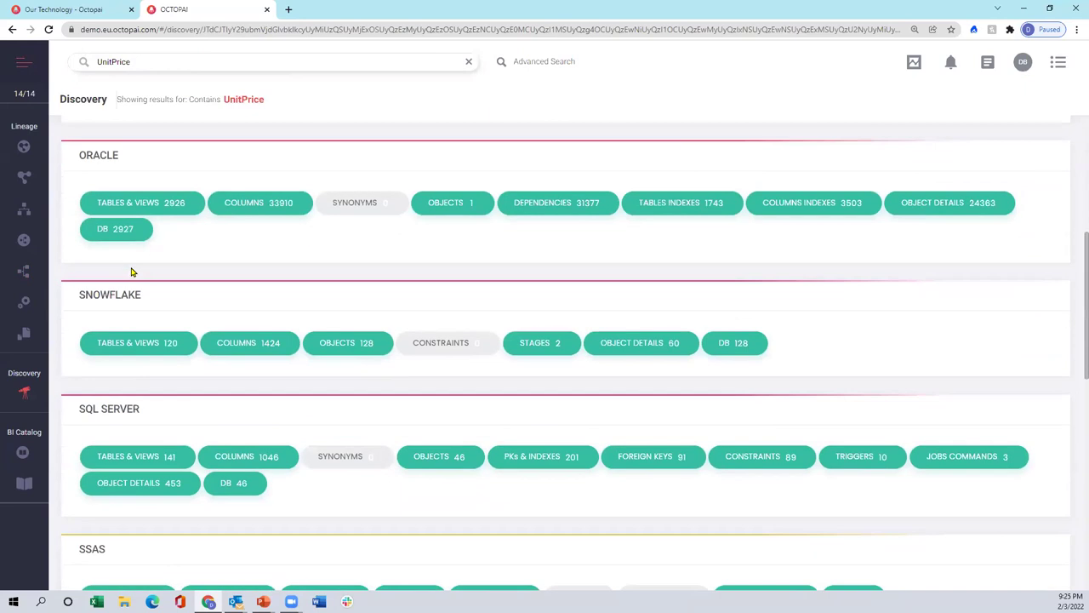
scroll(129, 272, down, 4)
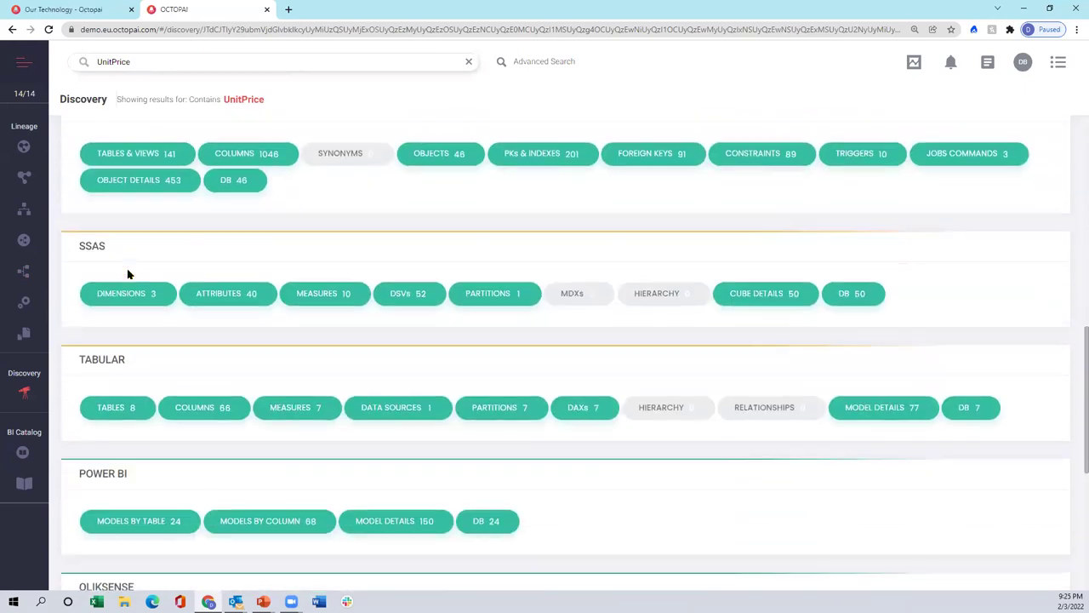
scroll(127, 274, down, 5)
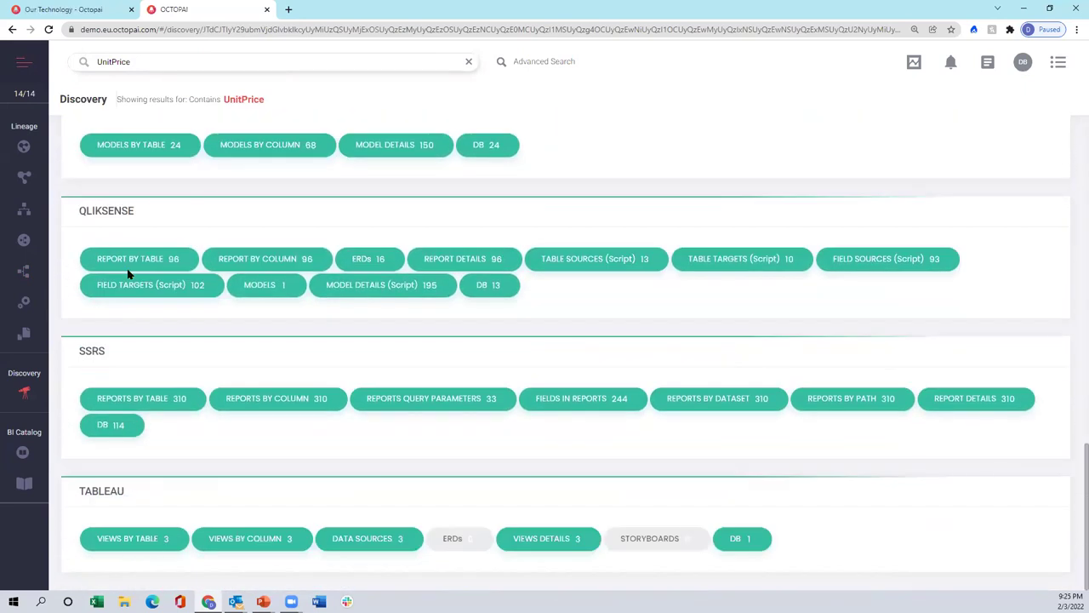
scroll(126, 274, up, 6)
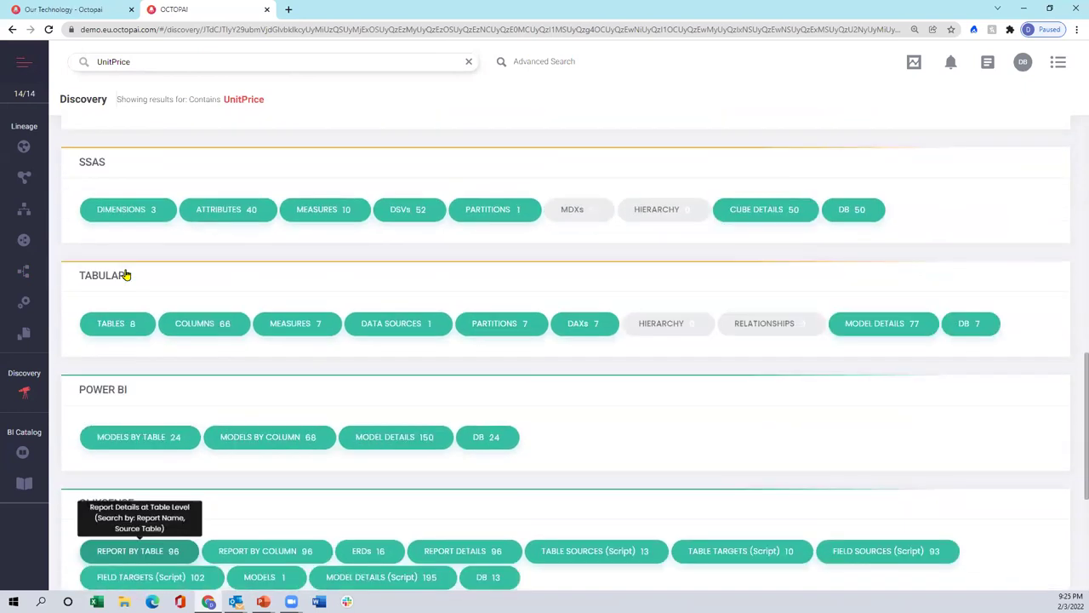
scroll(126, 274, up, 7)
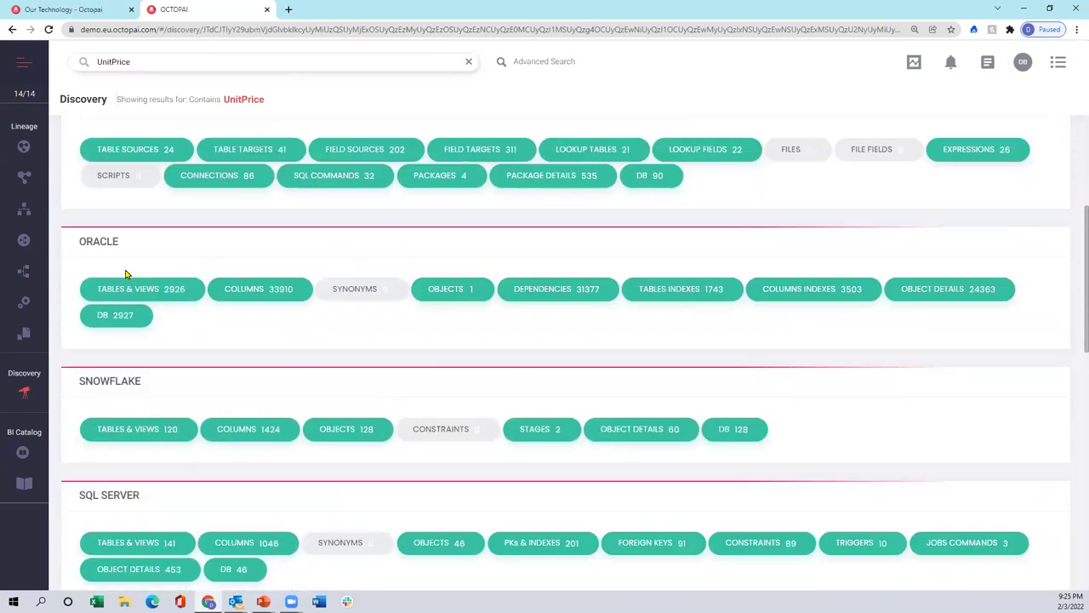
scroll(124, 274, up, 1)
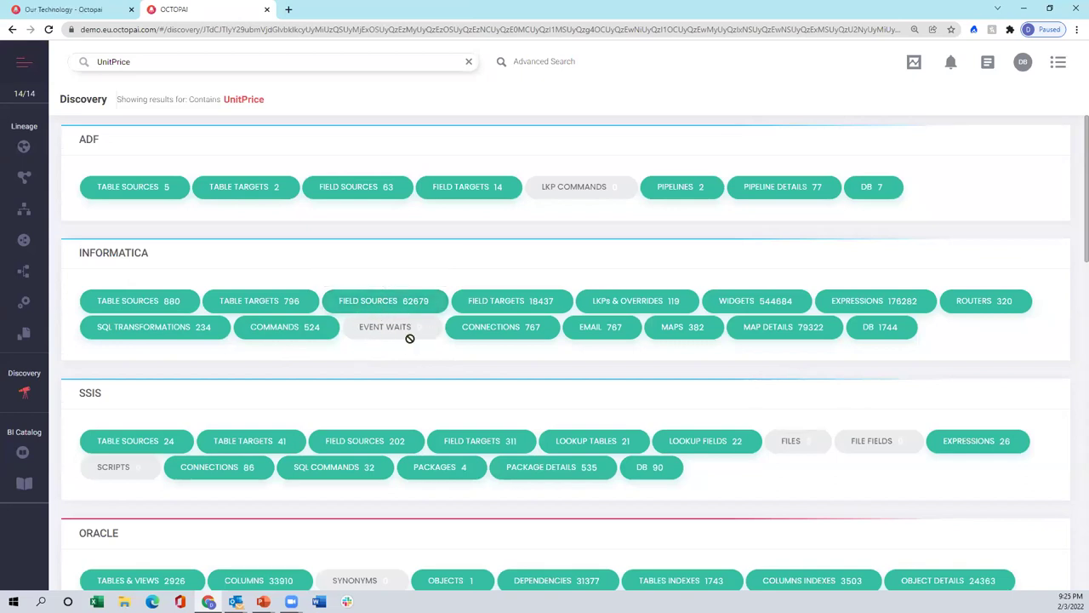
- Open the list of SQL Server objects in the UnitPrice Discovery results
scroll(407, 349, down, 2)
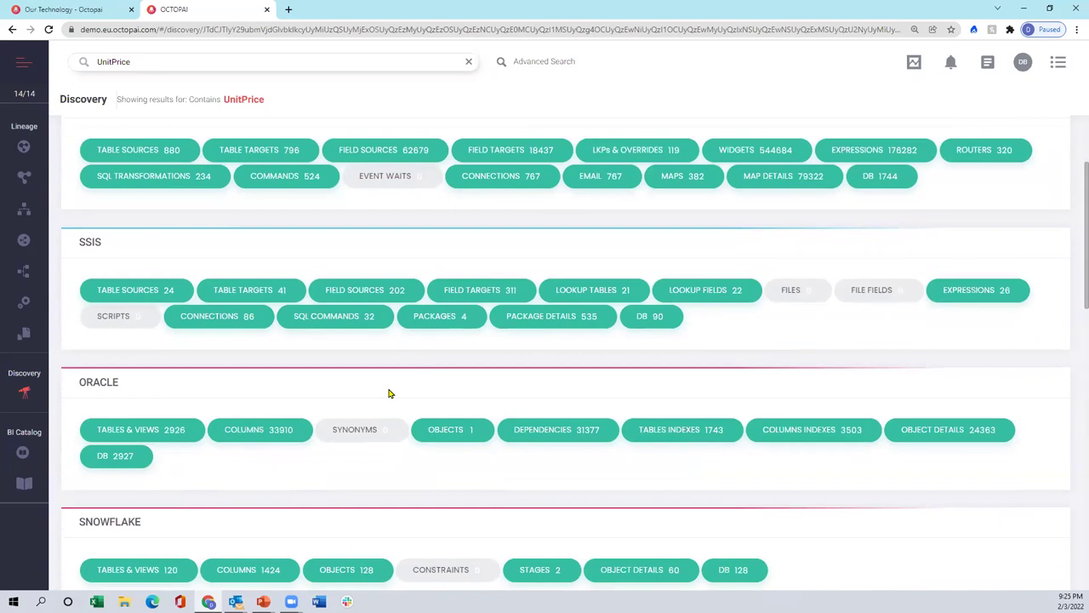
scroll(388, 393, down, 1)
scroll(386, 393, down, 1)
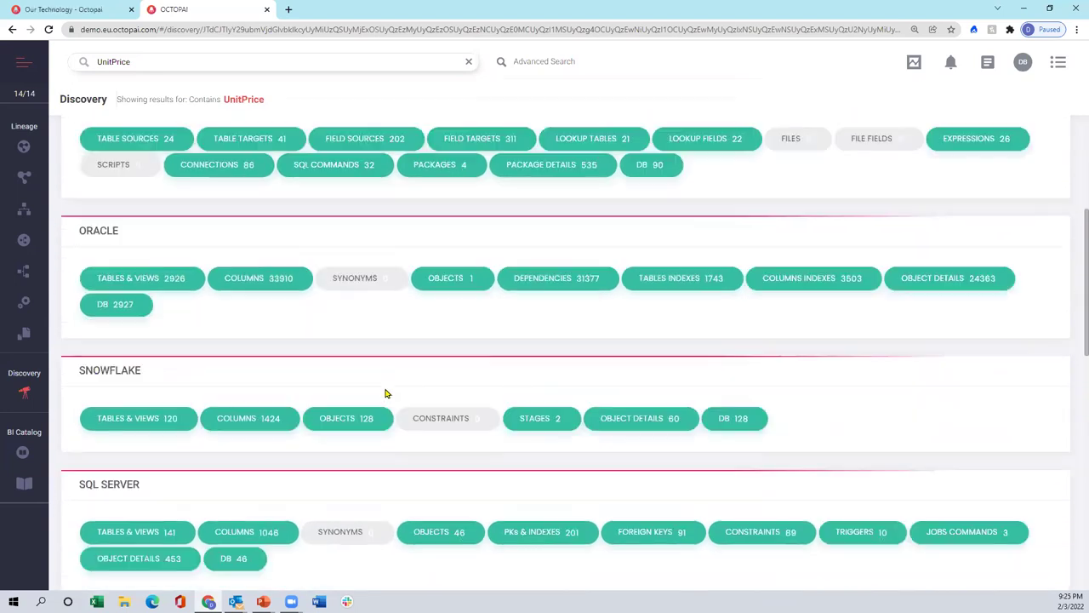
scroll(384, 394, down, 1)
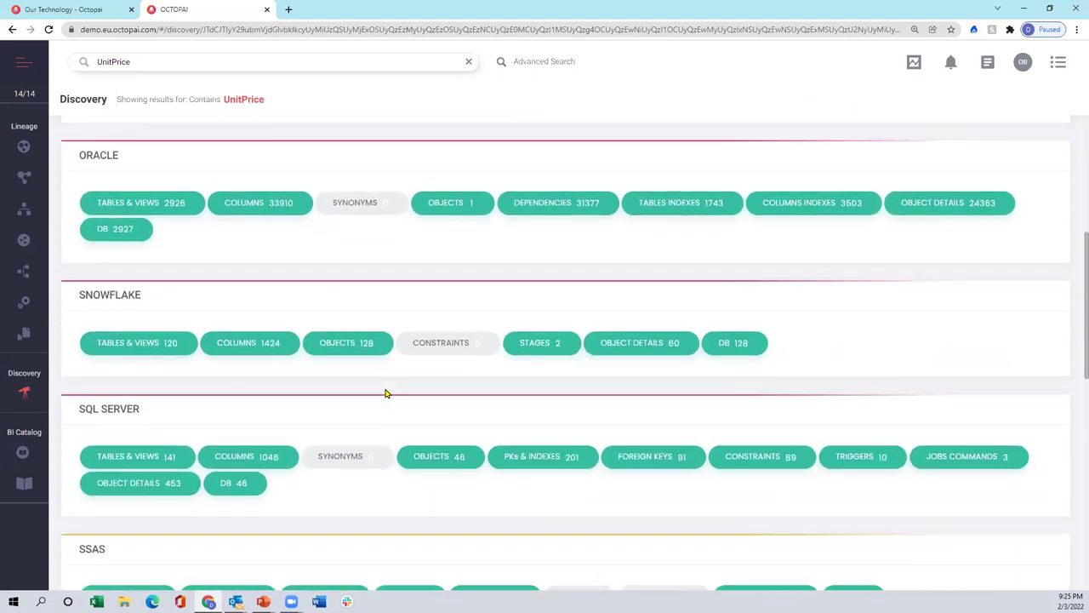
scroll(385, 394, down, 1)
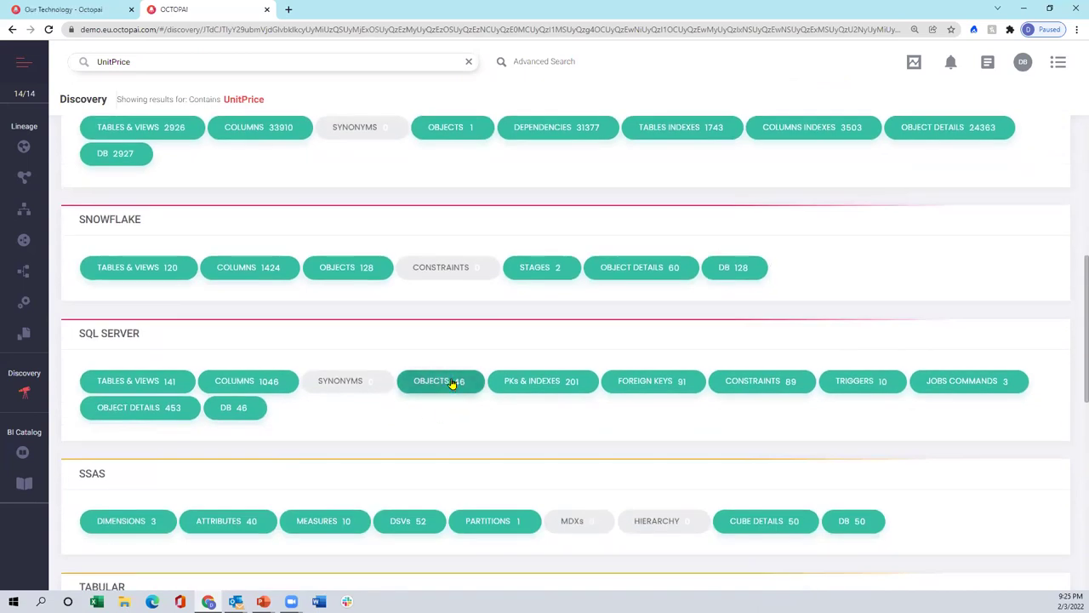
mouse_move(431, 389)
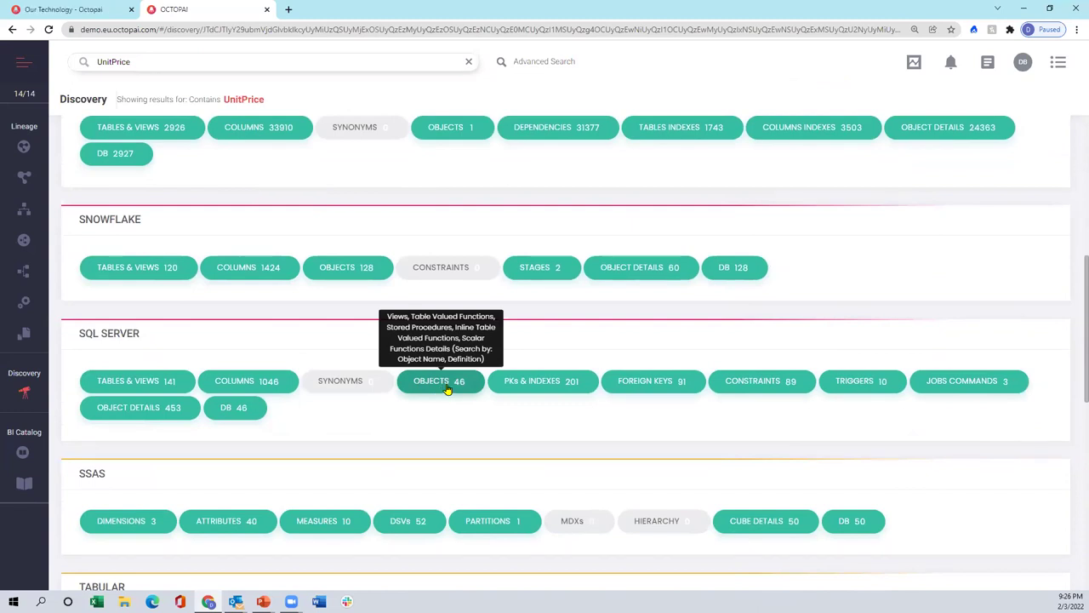
click(442, 388)
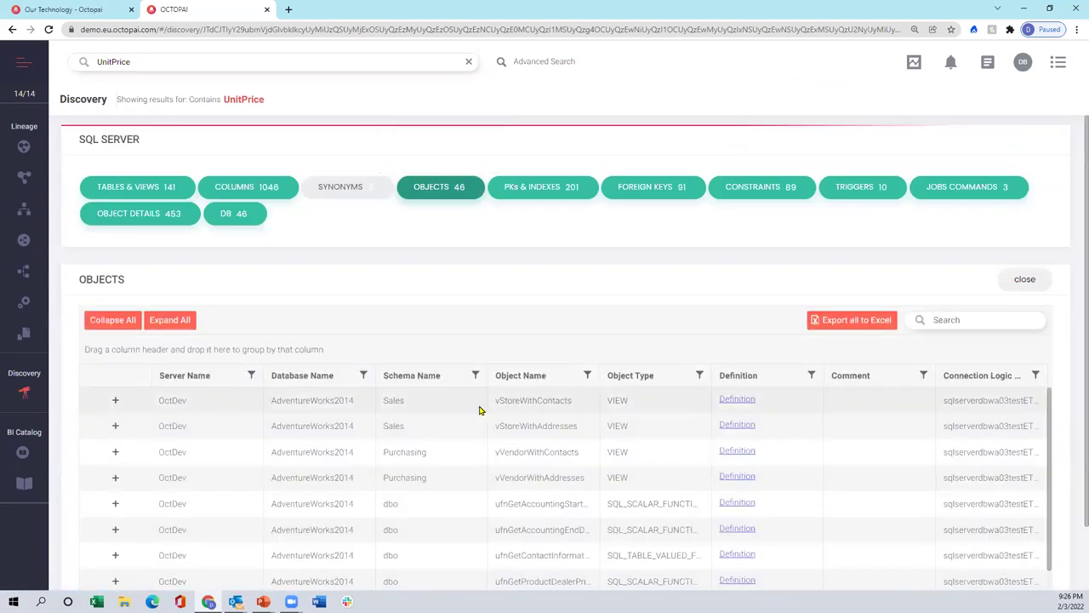
- Review the SQL definition of the ufnGetProductDealerPrice function and open its Inner System Lineage map
scroll(479, 410, down, 1)
scroll(477, 410, down, 1)
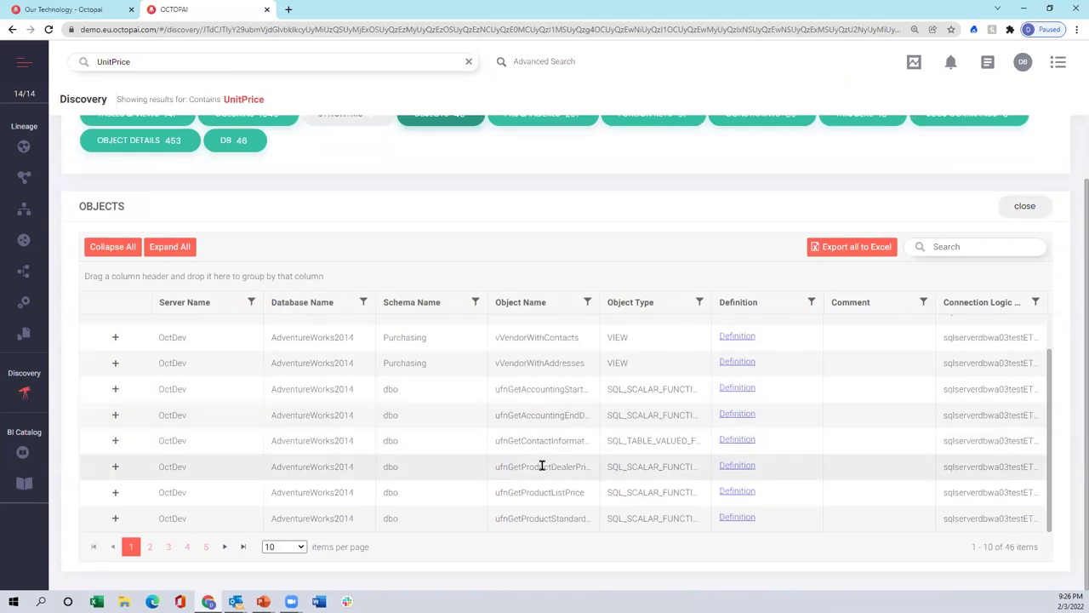
click(739, 466)
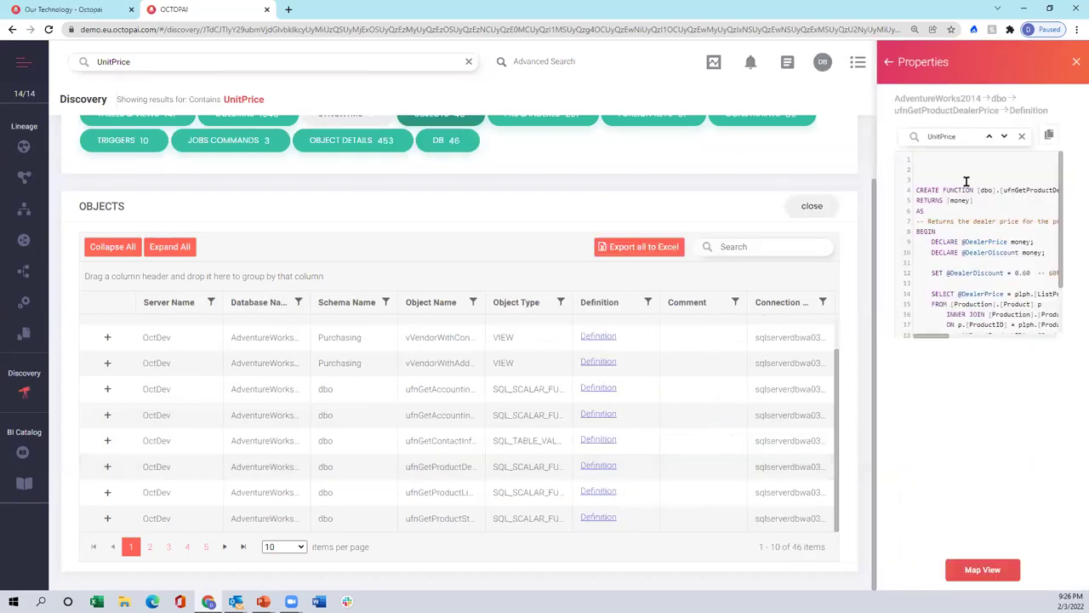
drag(951, 171, 1013, 341)
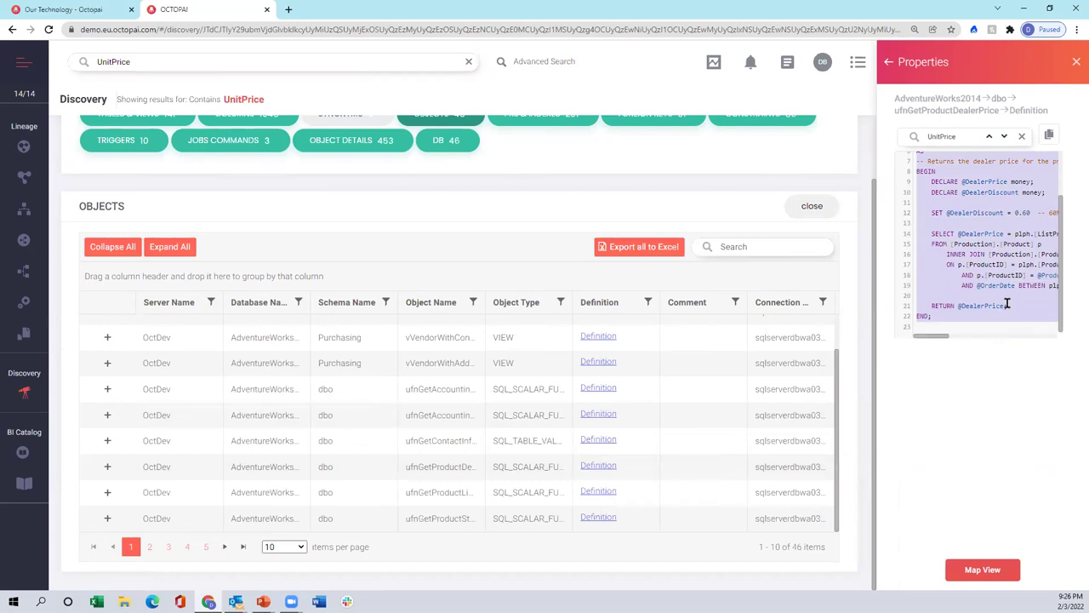
click(979, 570)
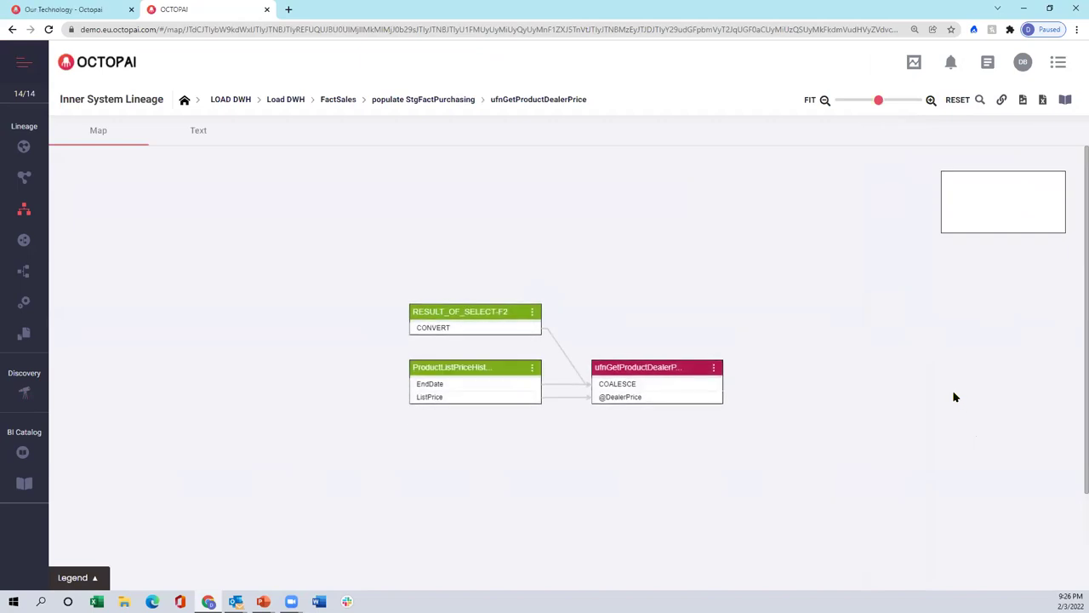